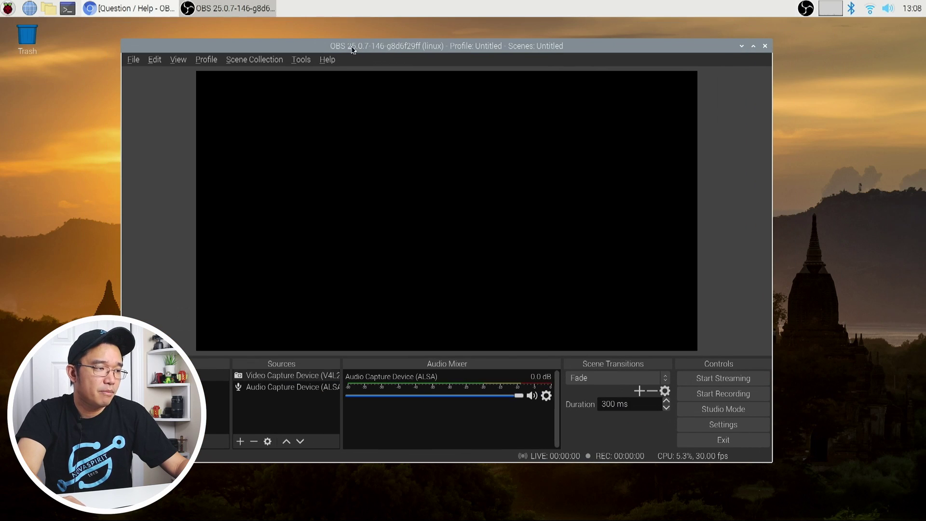
Step: Remove the Video Capture Device source from the scene
click(279, 386)
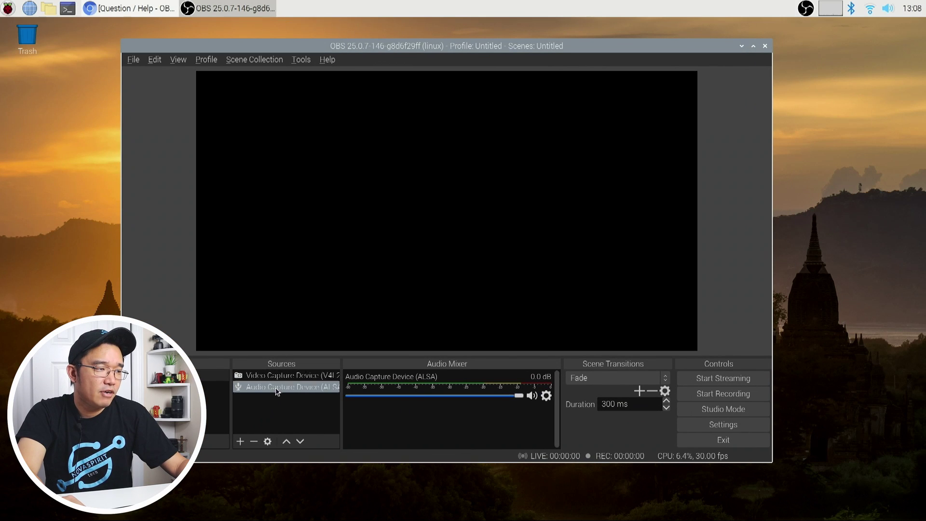
click(279, 379)
click(253, 441)
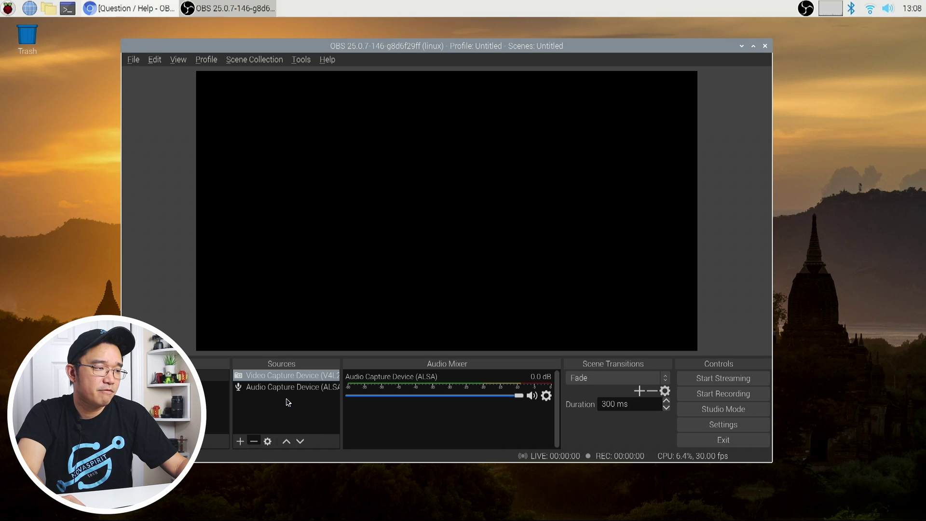
click(542, 257)
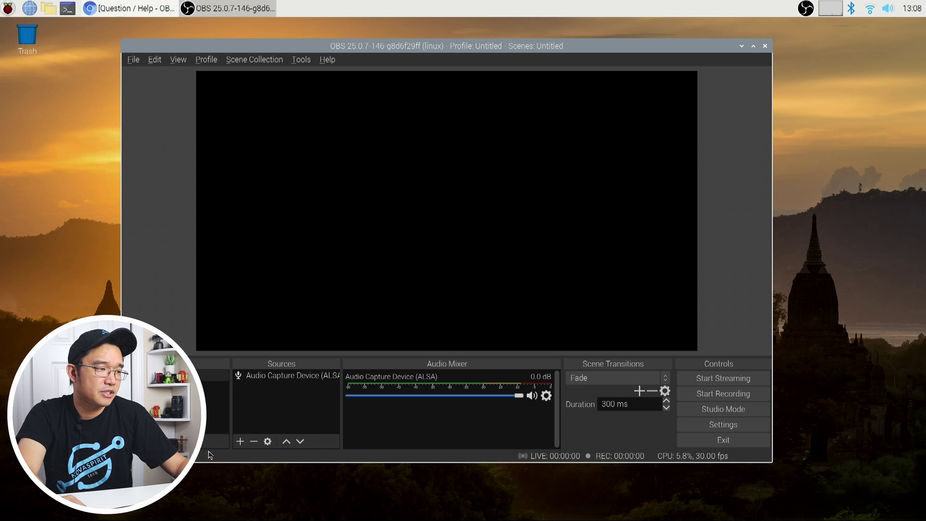
Step: Add a Screen Capture (XSHM) source of the HDMI-1 display with default properties
click(241, 441)
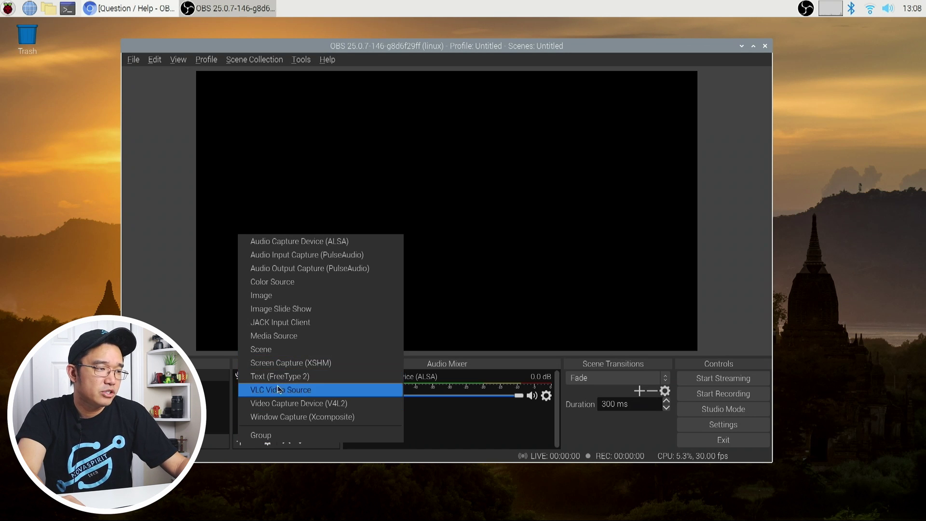
click(290, 363)
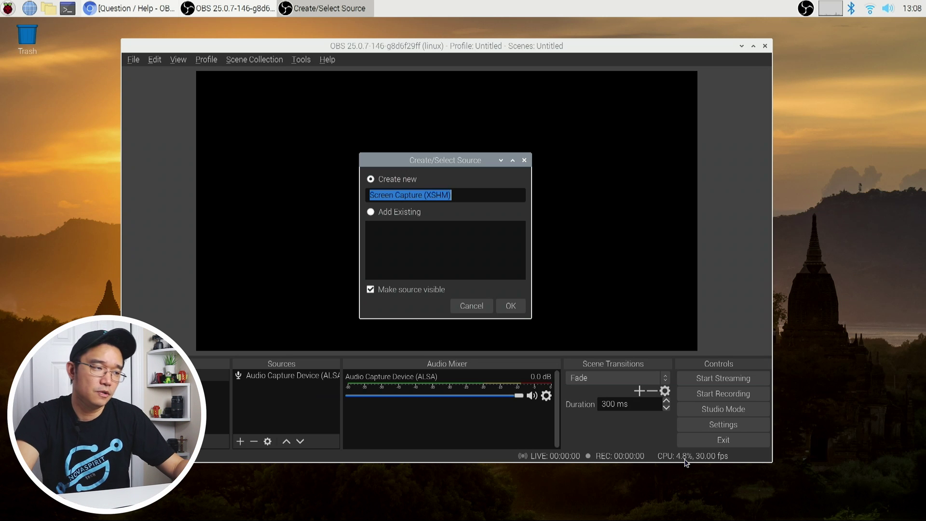
click(521, 307)
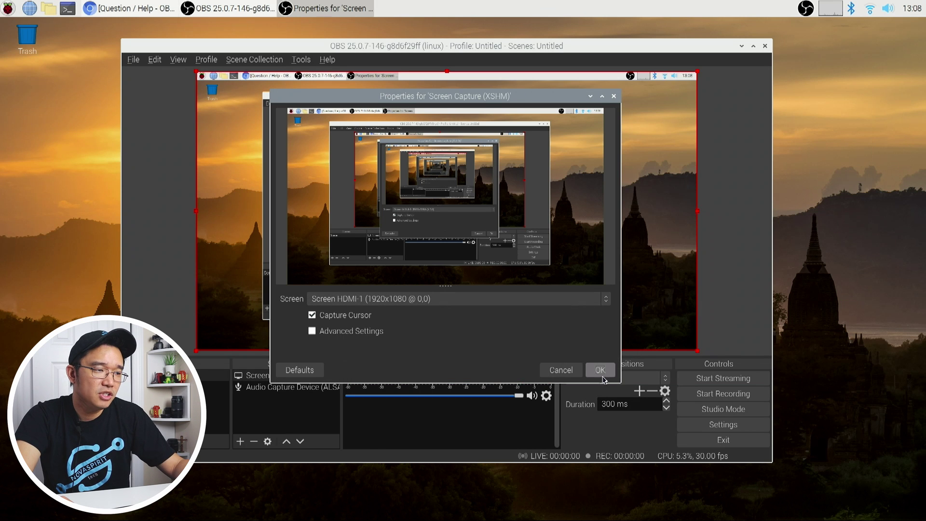
click(600, 371)
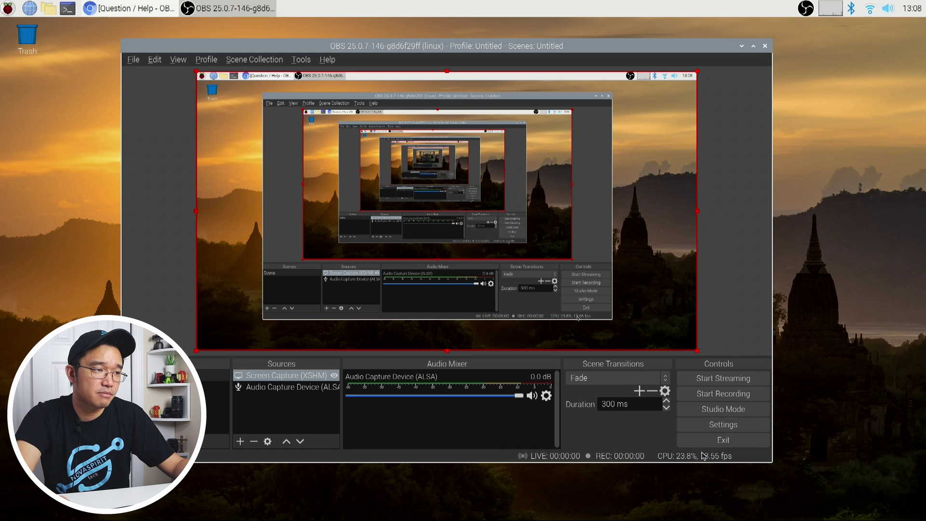
Step: After toggling Studio Mode on and off, set the Output (Scaled) Resolution to 1280x720
click(708, 413)
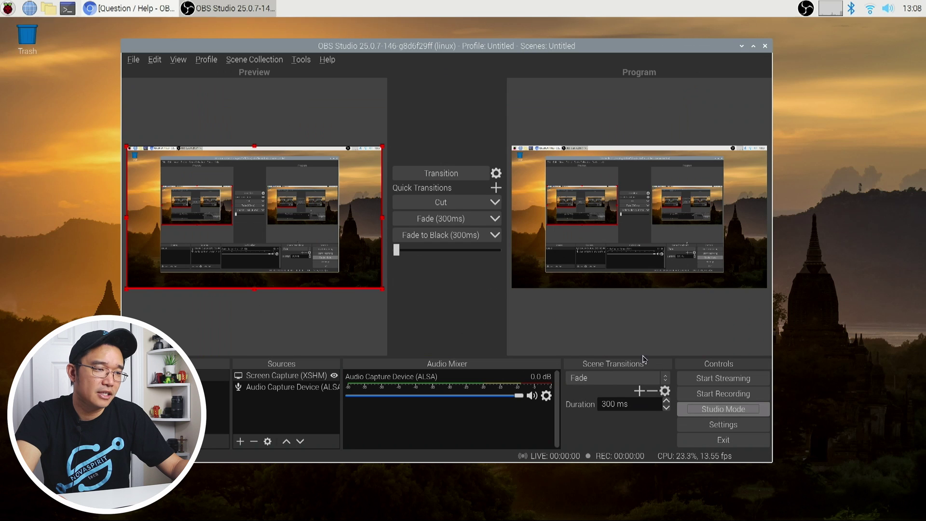
click(700, 409)
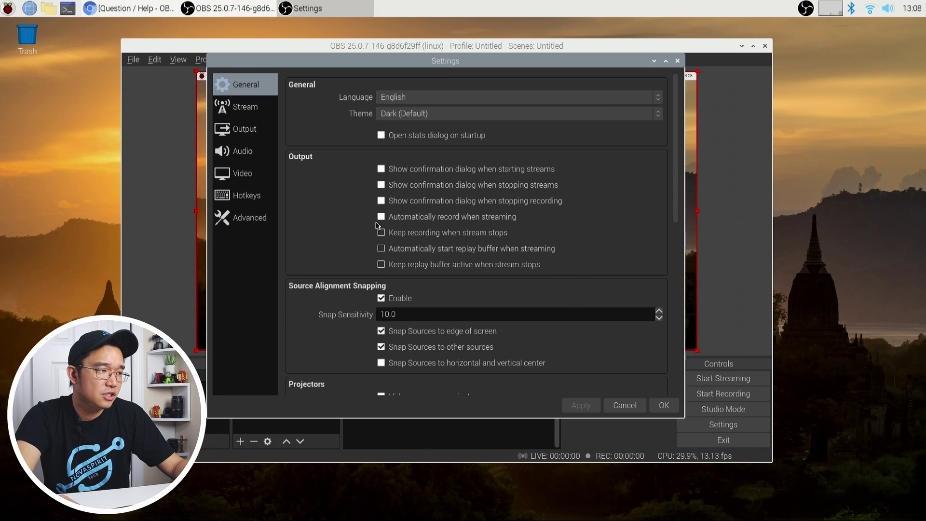
click(247, 181)
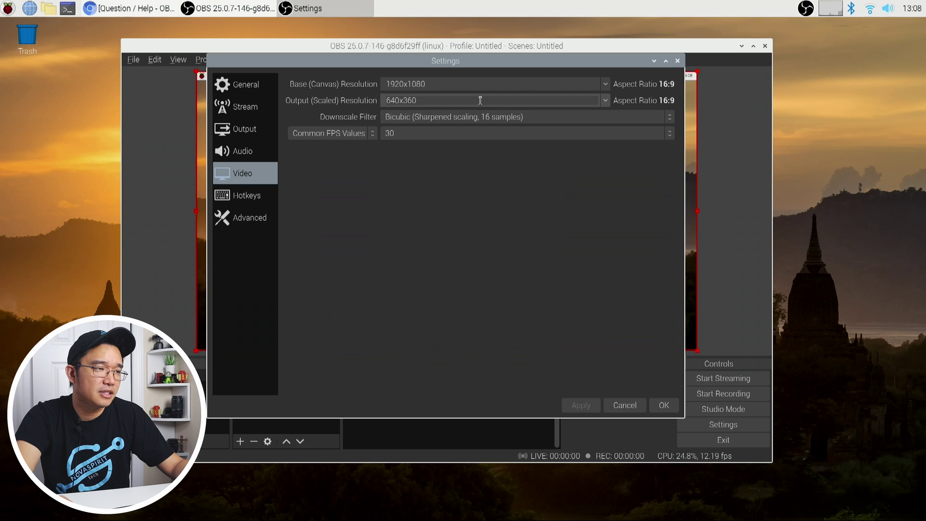
click(606, 100)
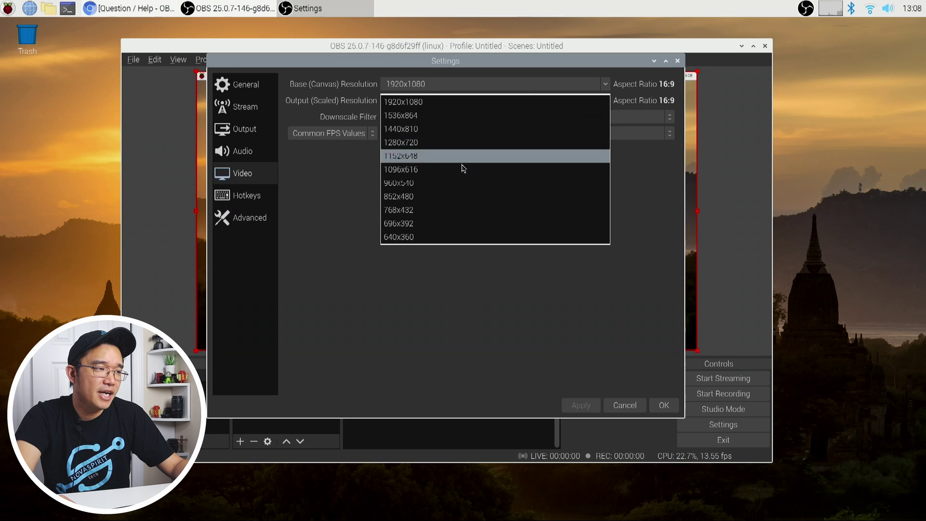
click(458, 126)
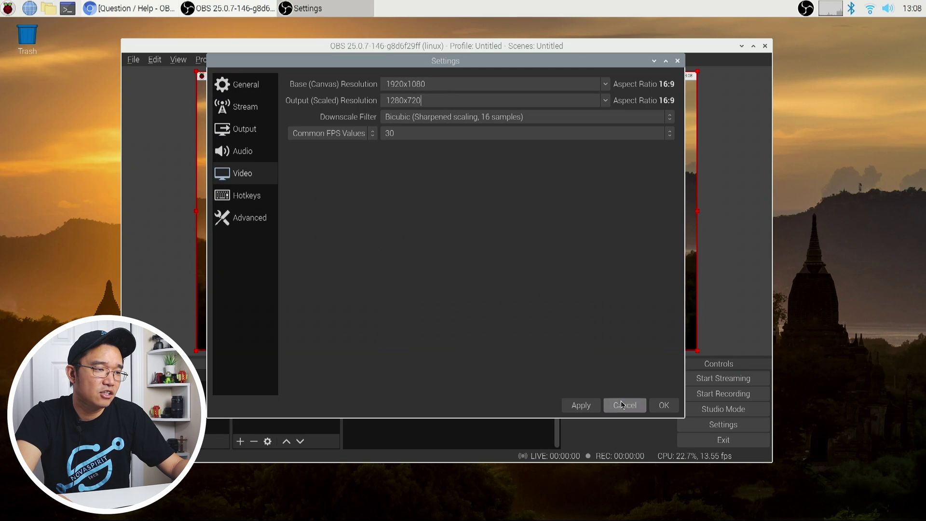
click(664, 406)
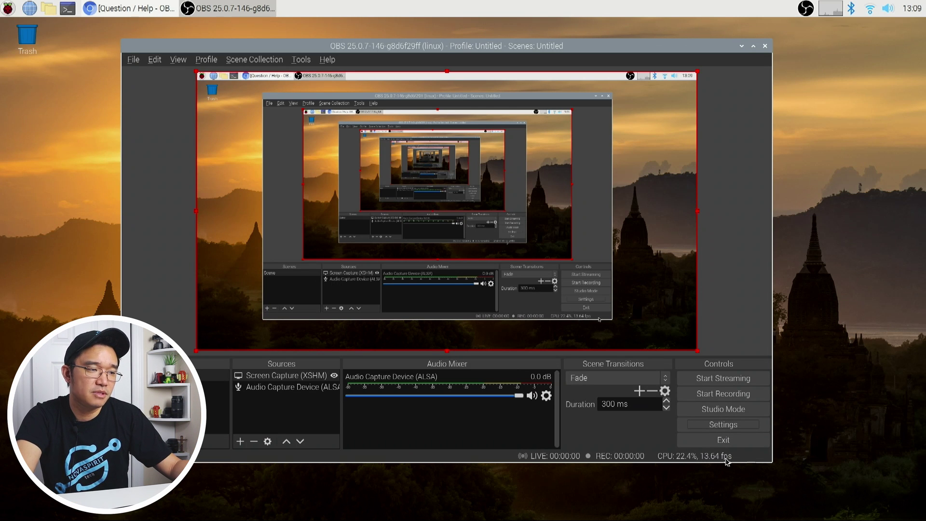
Step: Change the Base (Canvas) Resolution to 1280x720 in Video settings and apply it
click(723, 425)
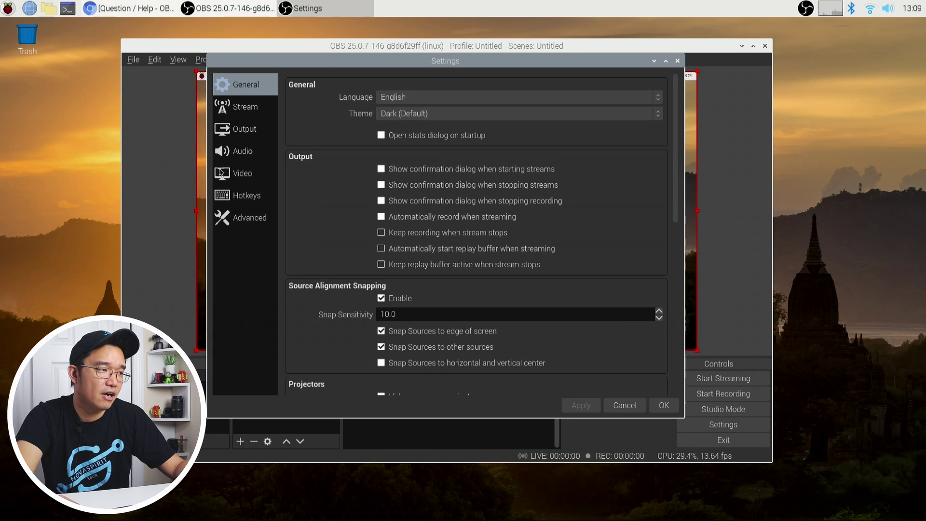
click(221, 172)
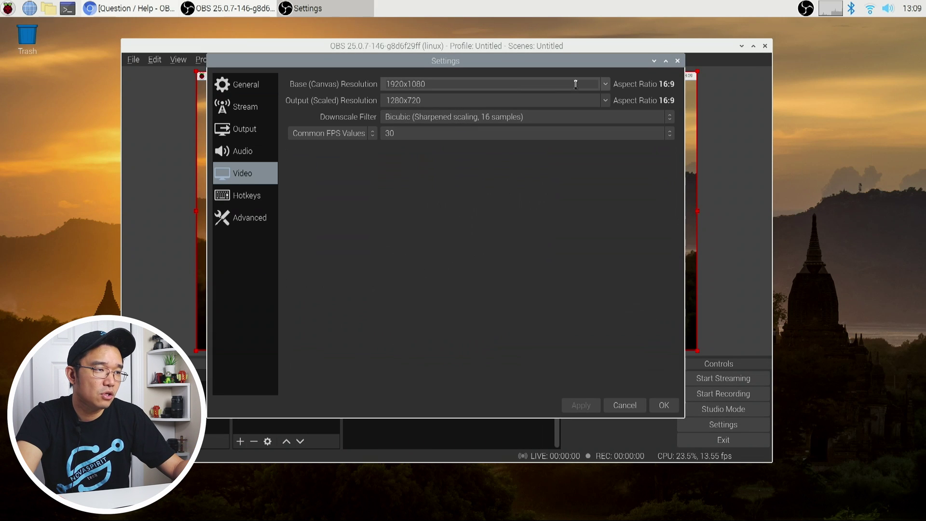
click(604, 83)
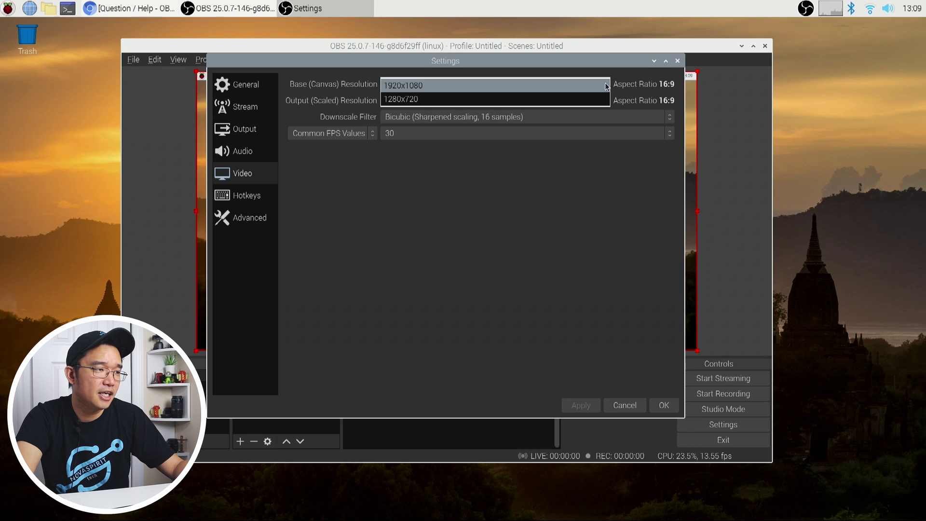
click(487, 100)
click(586, 409)
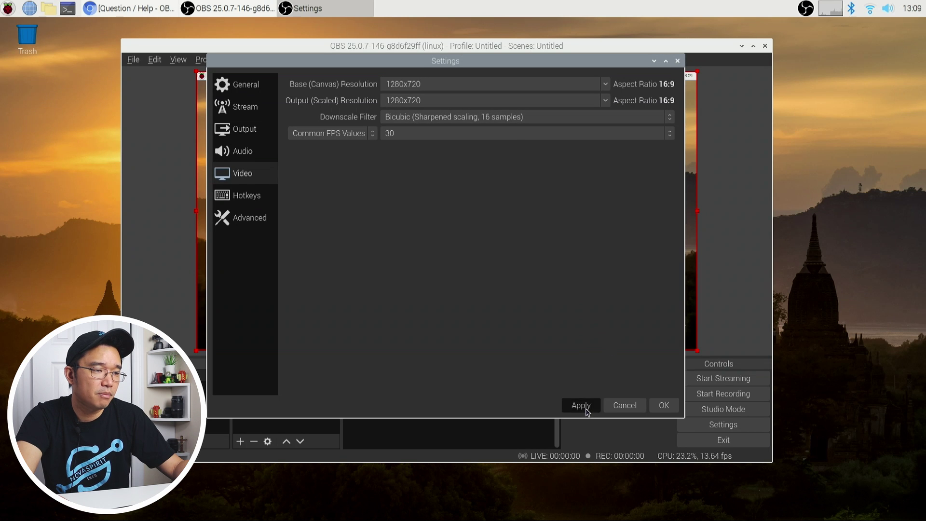
click(663, 405)
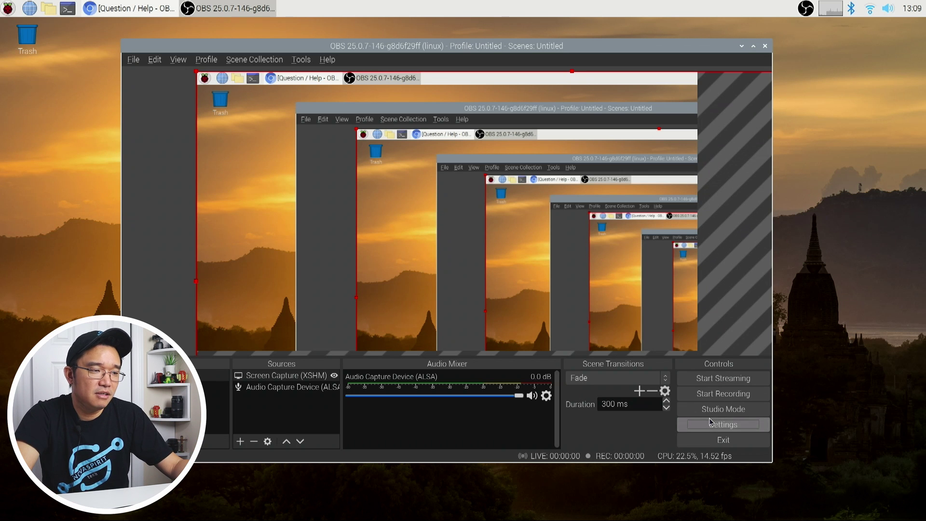
Step: Try FFMPEG VAAPI as the streaming encoder in Output settings, then revert to x264
click(724, 425)
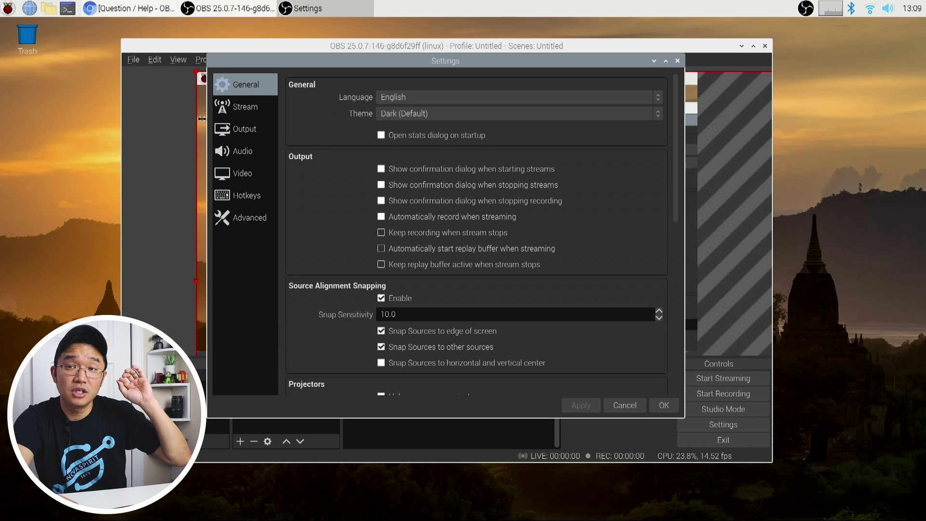
click(254, 134)
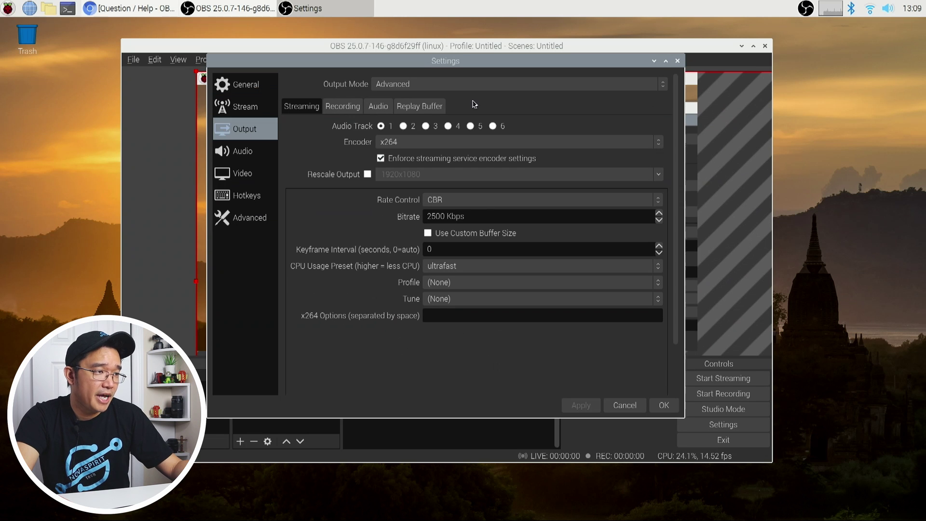
click(392, 142)
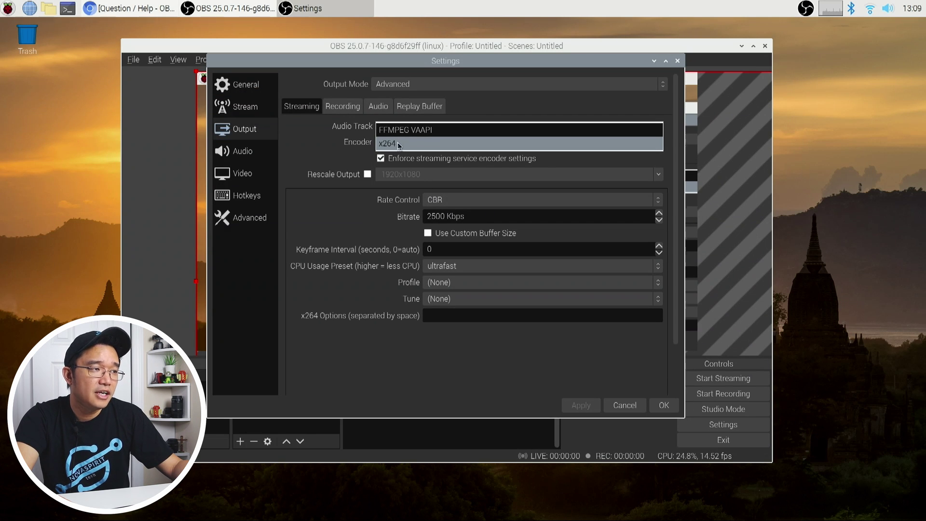
click(427, 130)
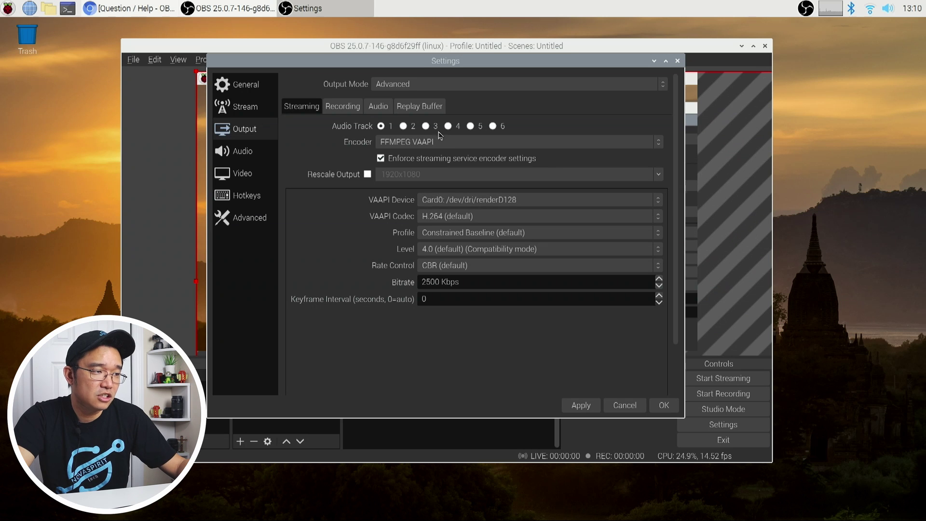
click(477, 144)
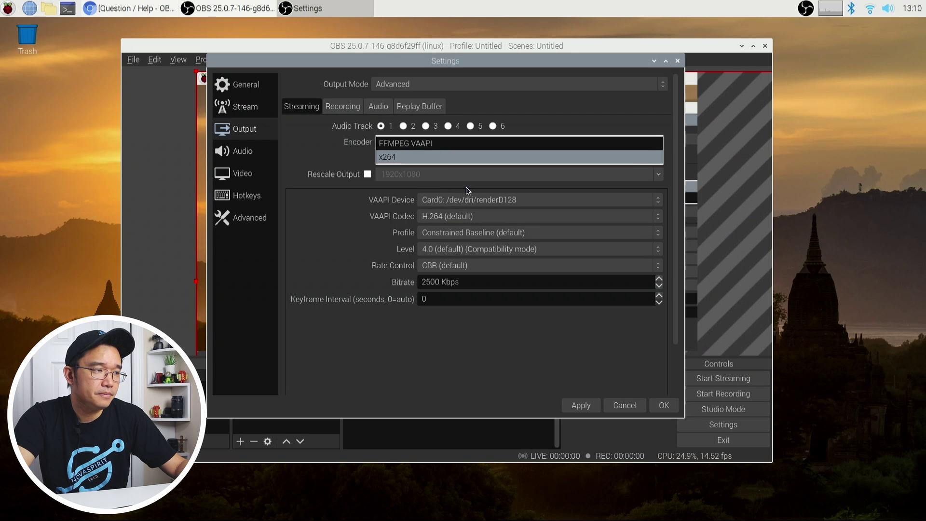
click(444, 157)
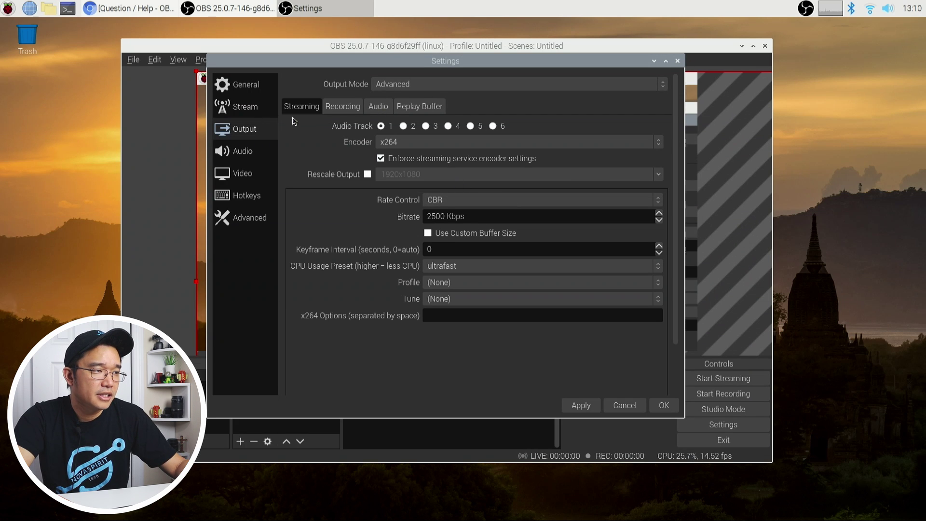
click(347, 109)
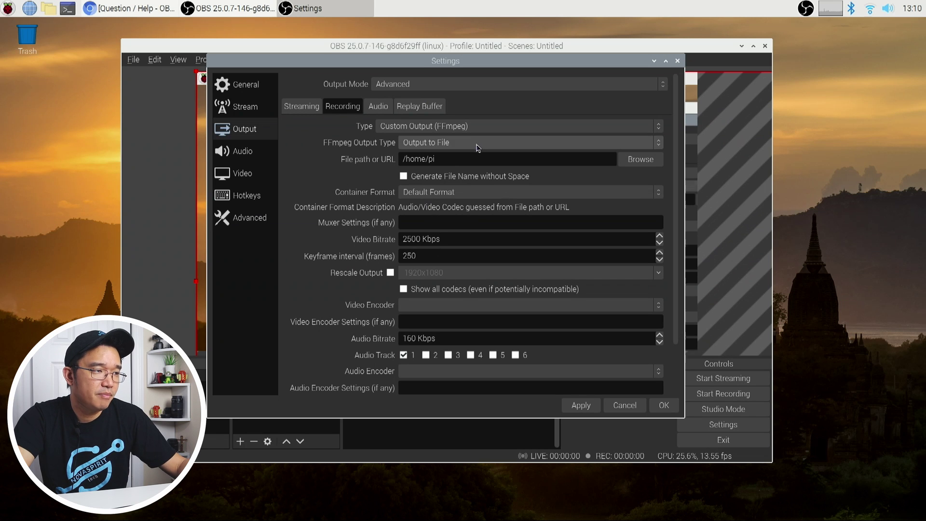
Step: Set the recording type to Standard with flv format, save, and reposition the OBS window
click(467, 122)
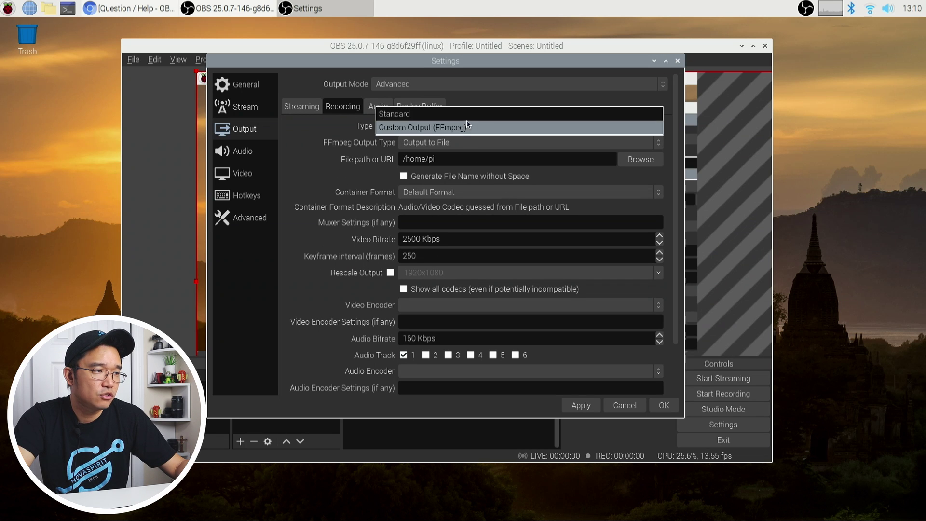
click(466, 131)
click(467, 132)
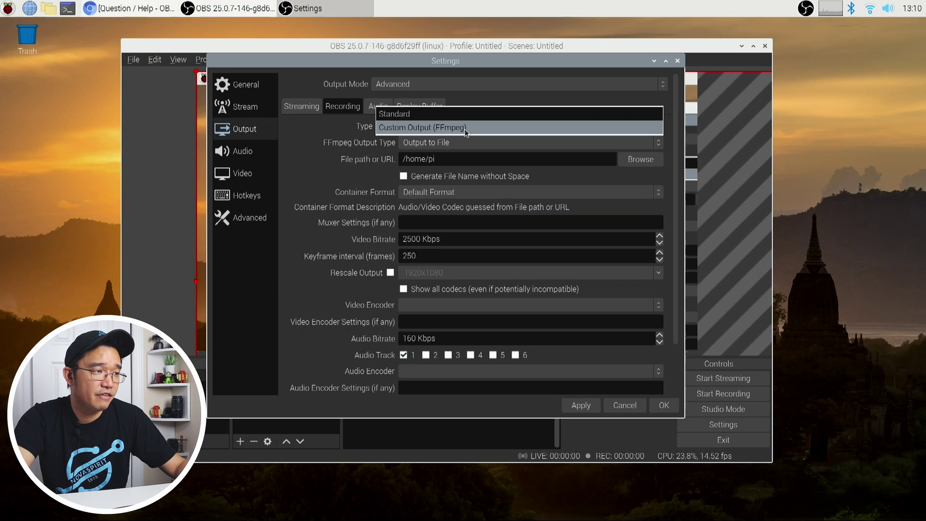
click(434, 114)
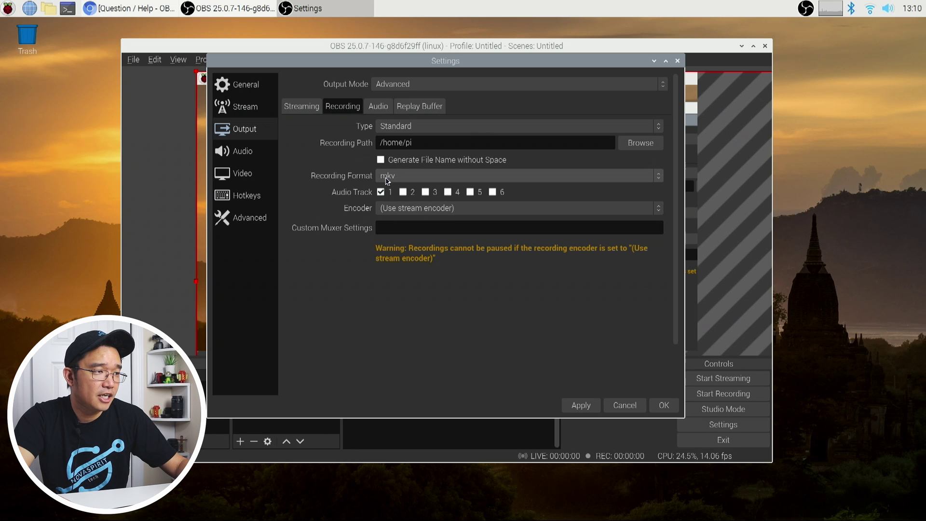
click(572, 177)
click(541, 140)
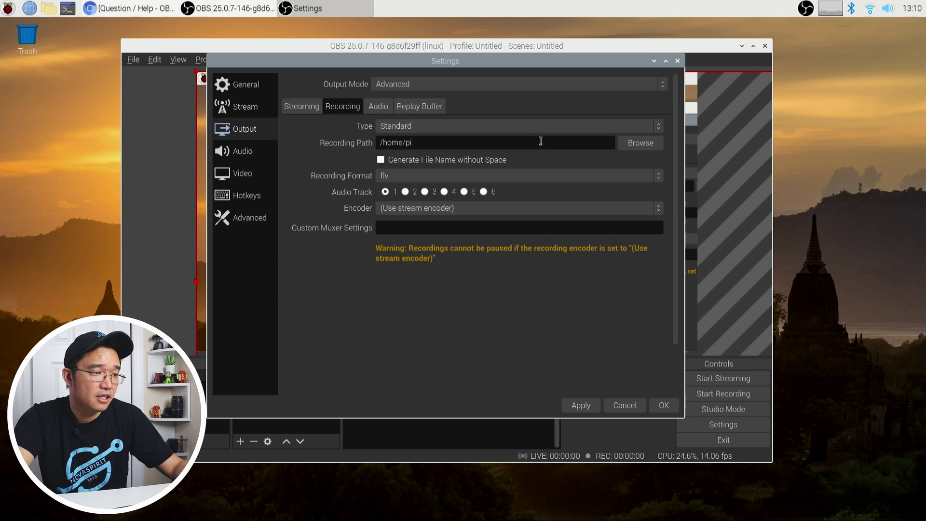
click(657, 406)
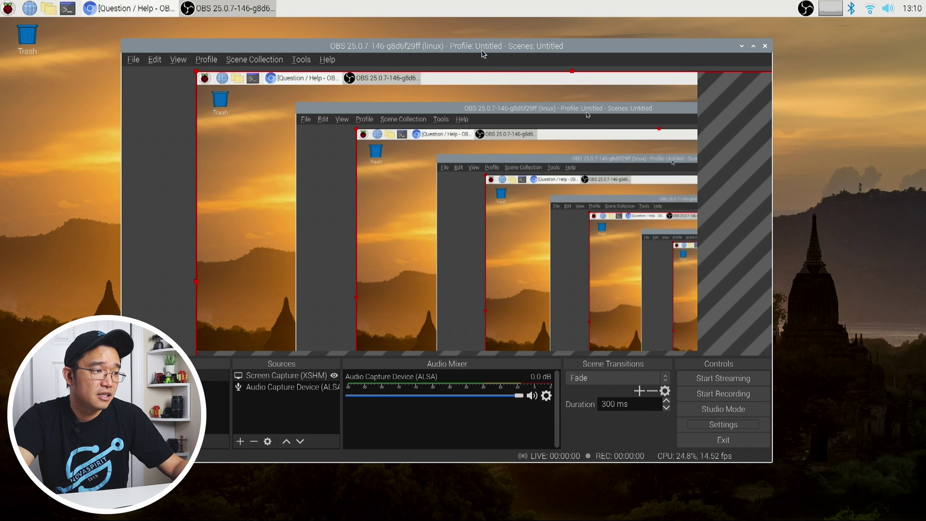
drag(483, 51, 566, 42)
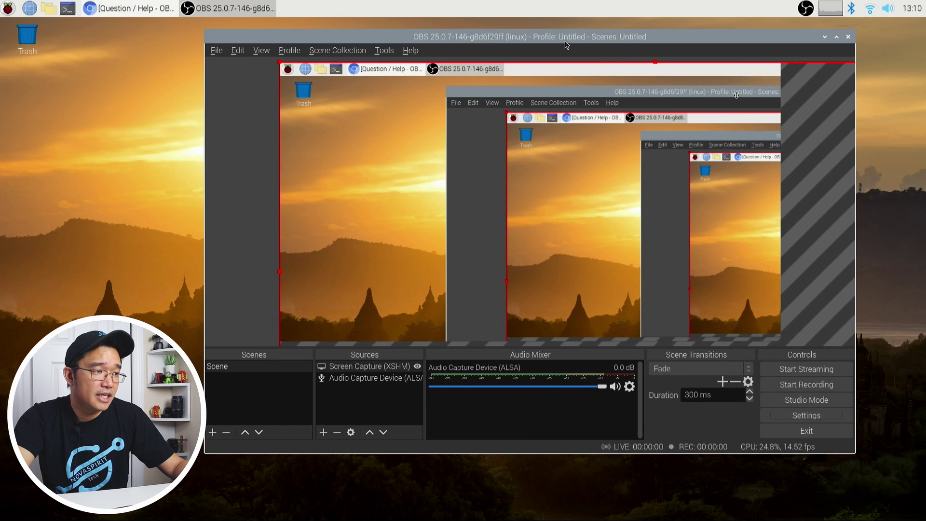
Step: Create a Video Capture Device (V4L2) source, leaving its properties unconfigured
click(323, 432)
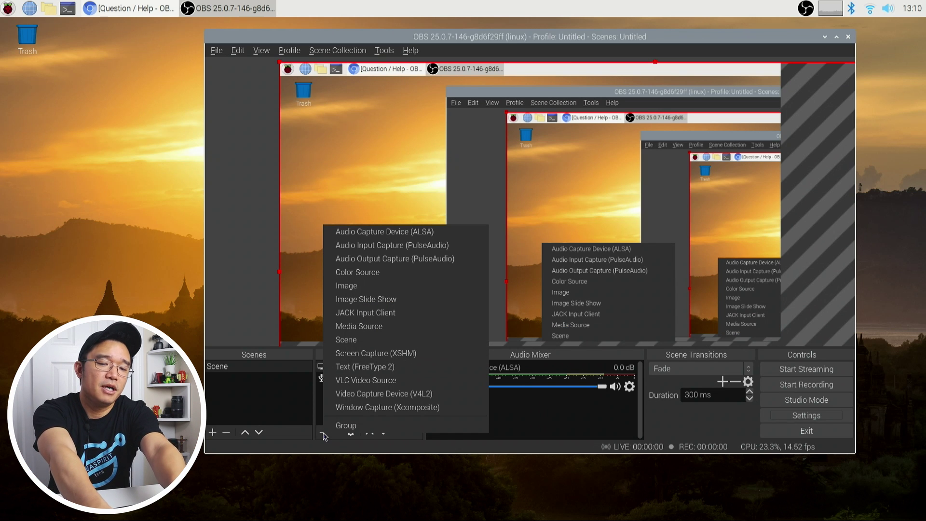
click(324, 436)
click(329, 437)
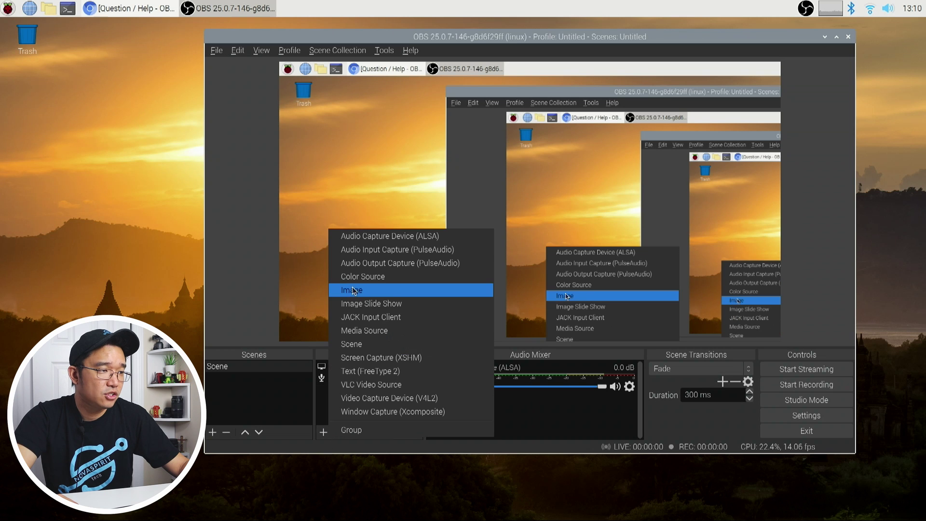
click(389, 399)
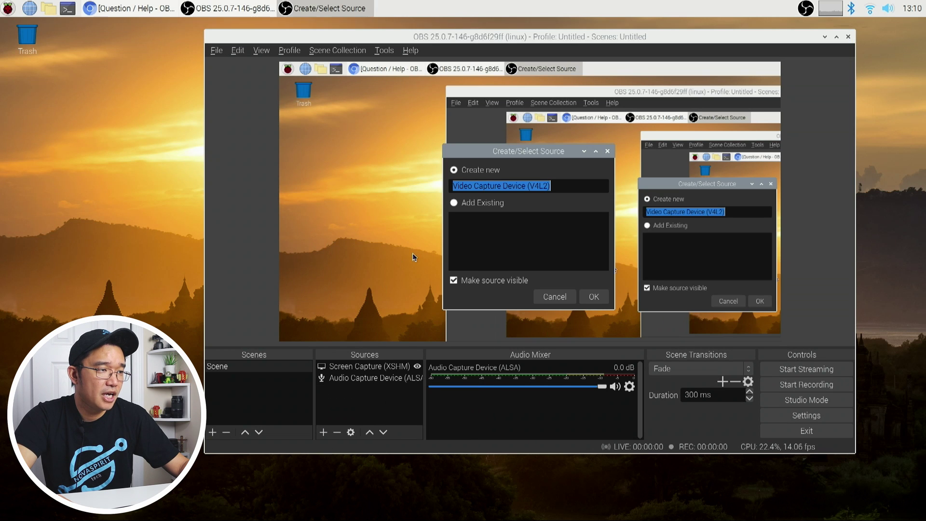
click(594, 296)
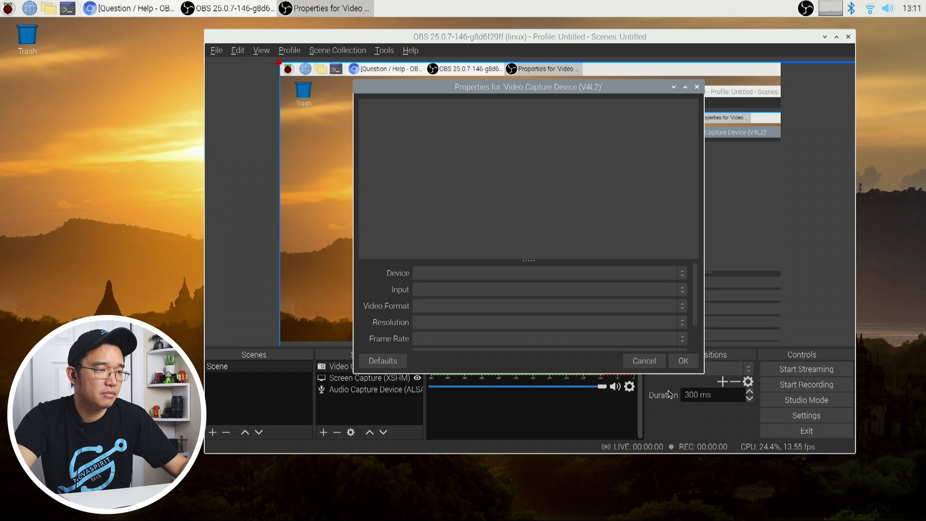
click(644, 361)
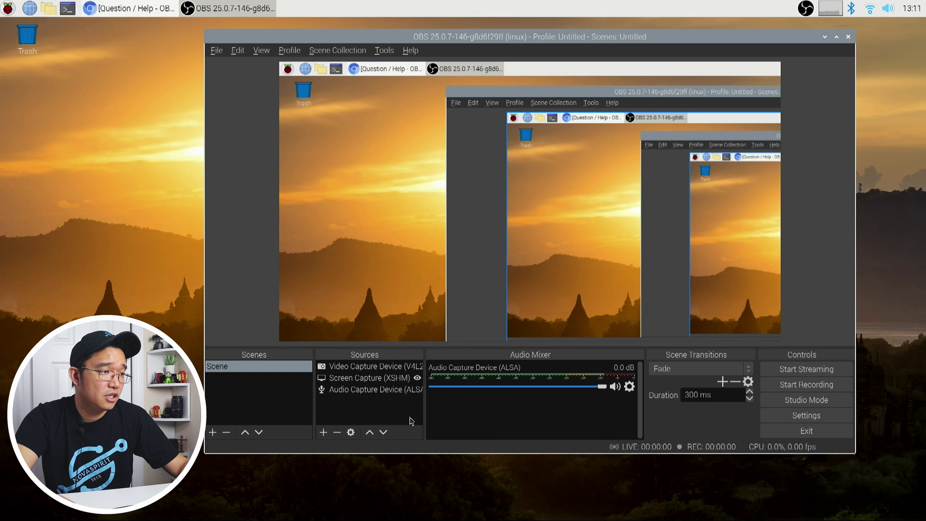
Step: Set the video capture source's device to HD Pro Webcam C920
click(361, 367)
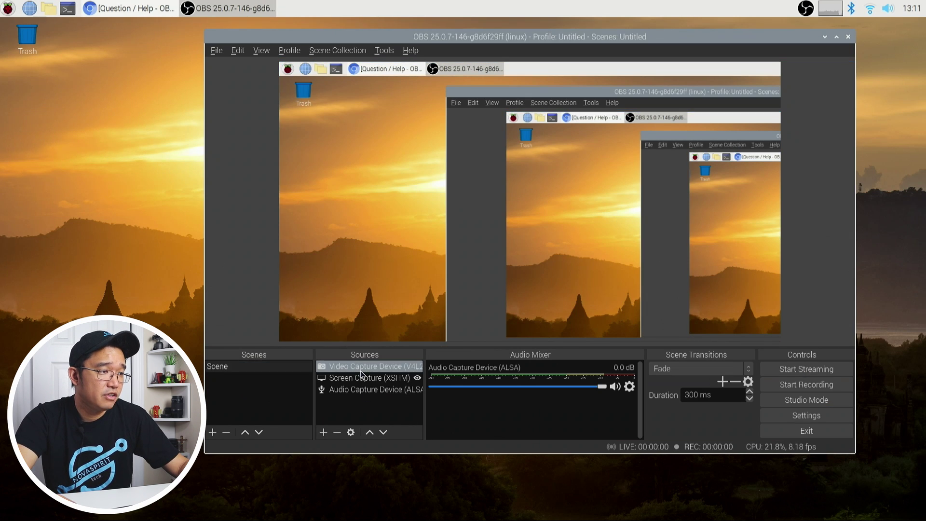
click(351, 437)
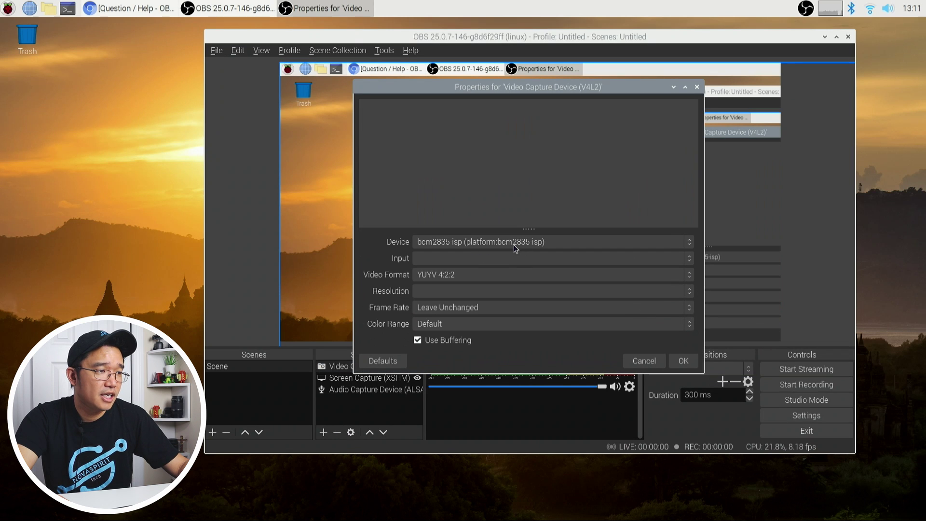
click(515, 243)
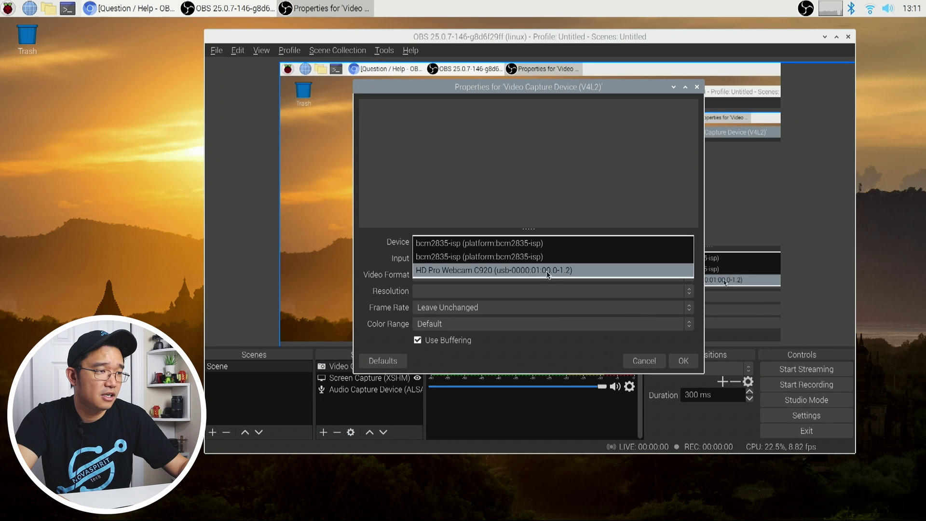
click(700, 299)
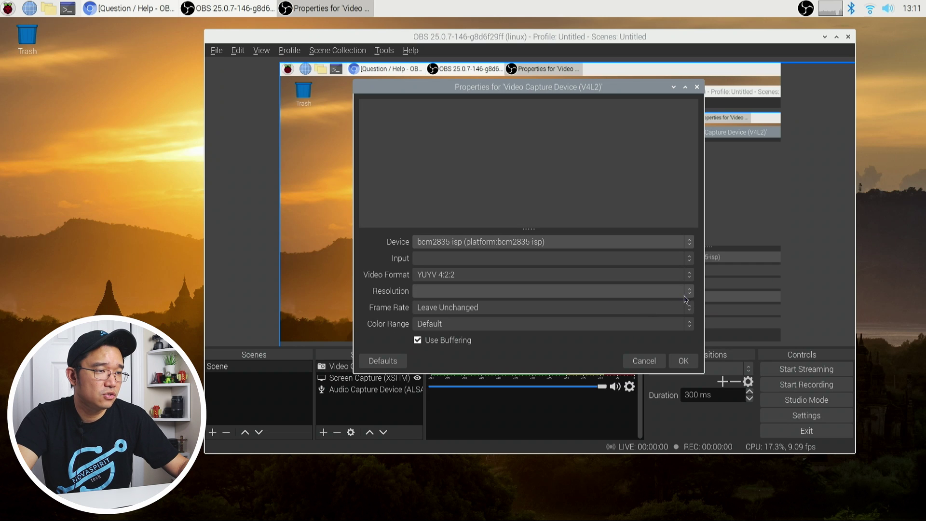
click(689, 243)
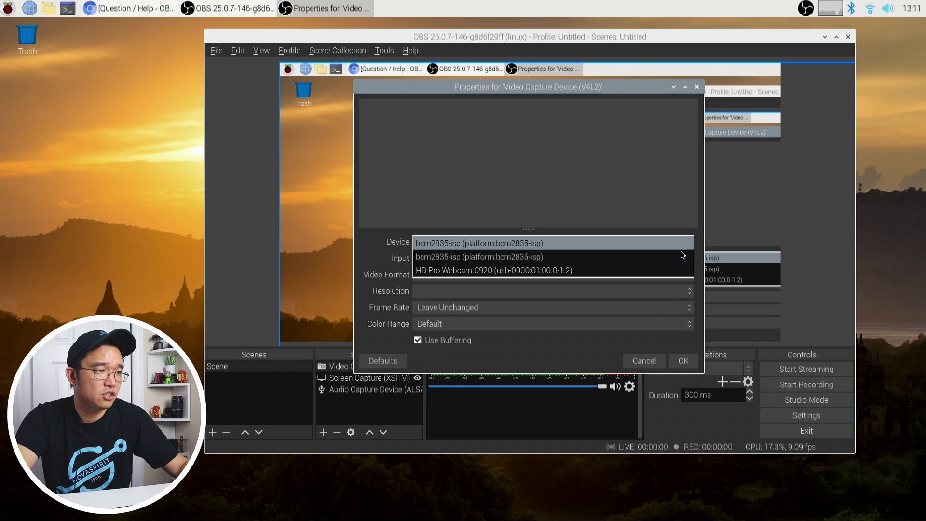
click(597, 268)
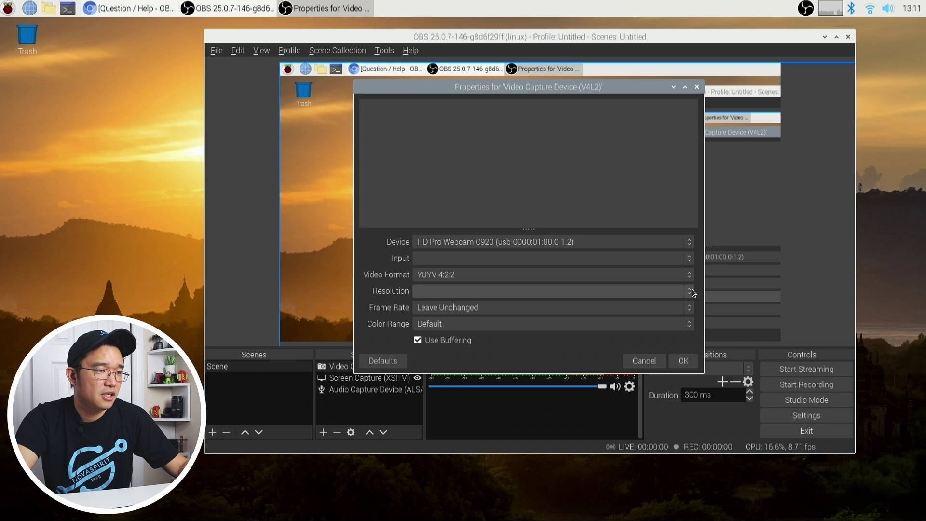
click(684, 362)
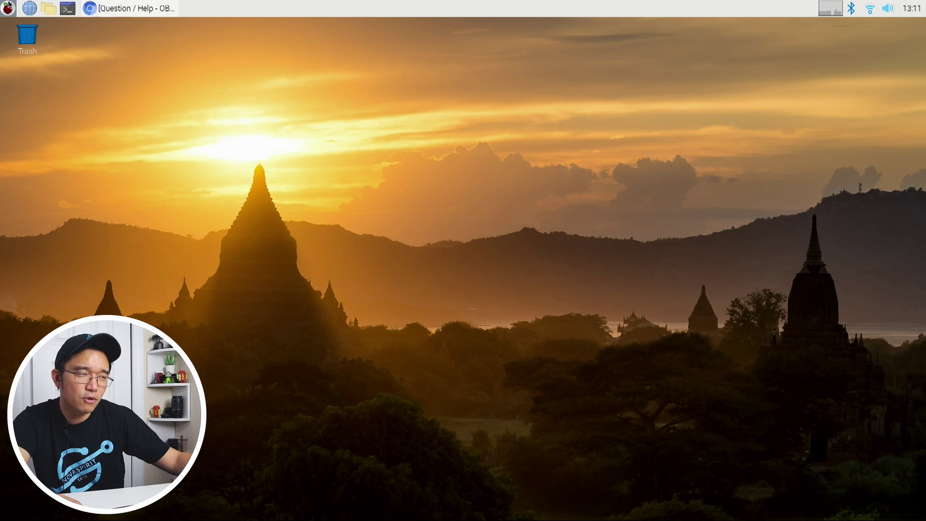
Step: Relaunch OBS Studio from the Sound & Video applications menu
click(8, 5)
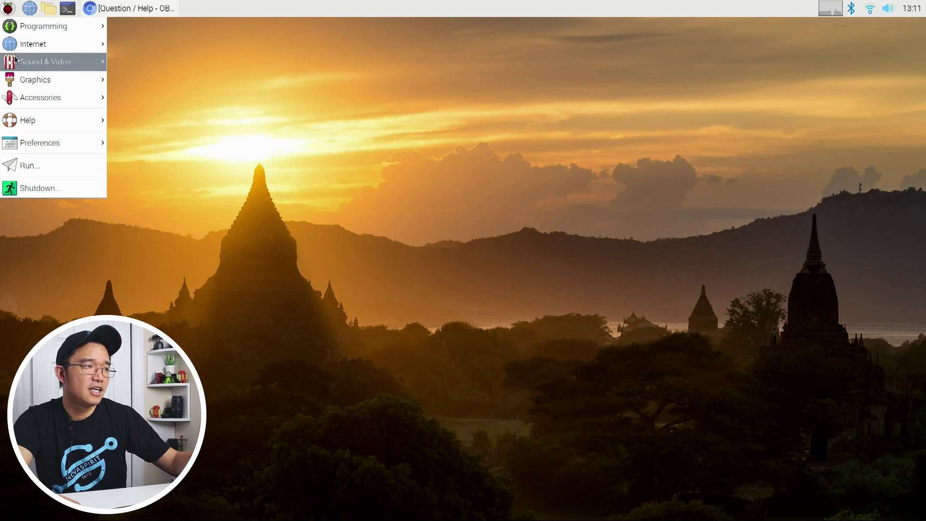
mouse_move(17, 64)
click(134, 57)
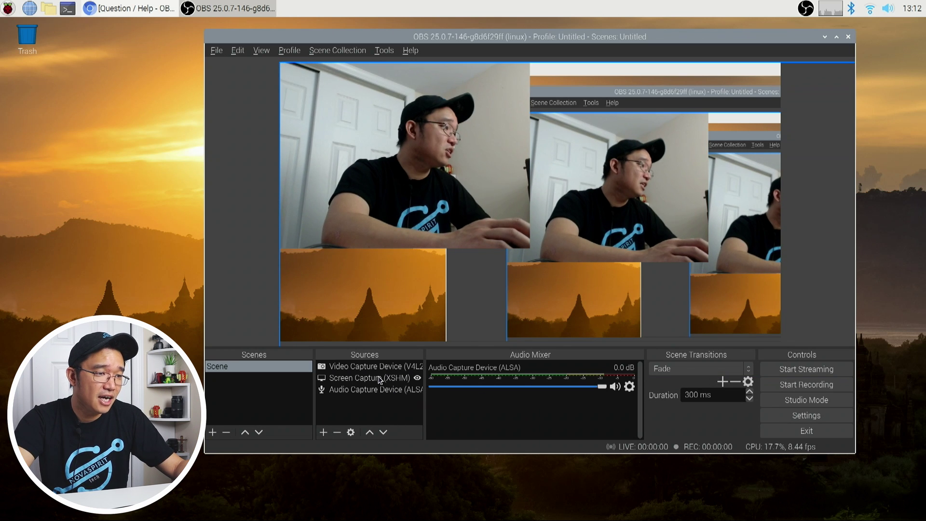
Step: Delete the Screen Capture (XSHM) source, leaving only the webcam and audio capture
click(403, 378)
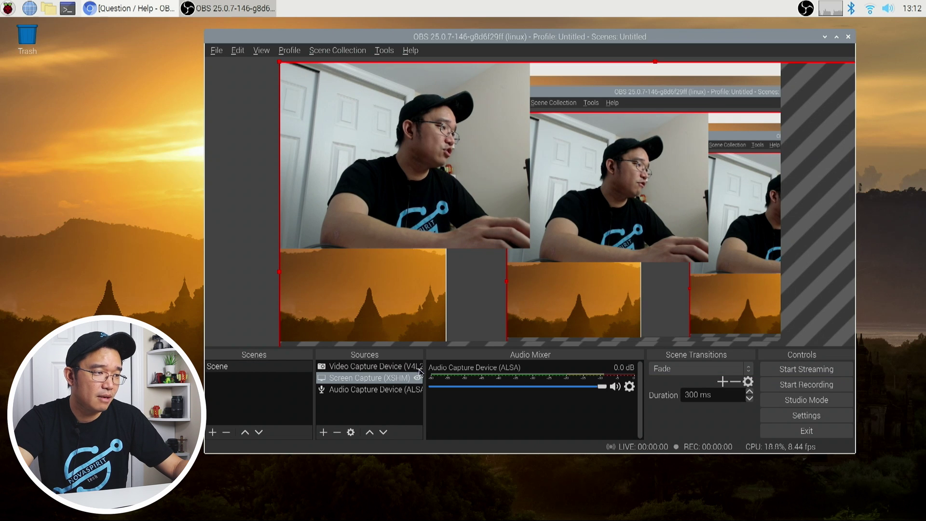
click(337, 432)
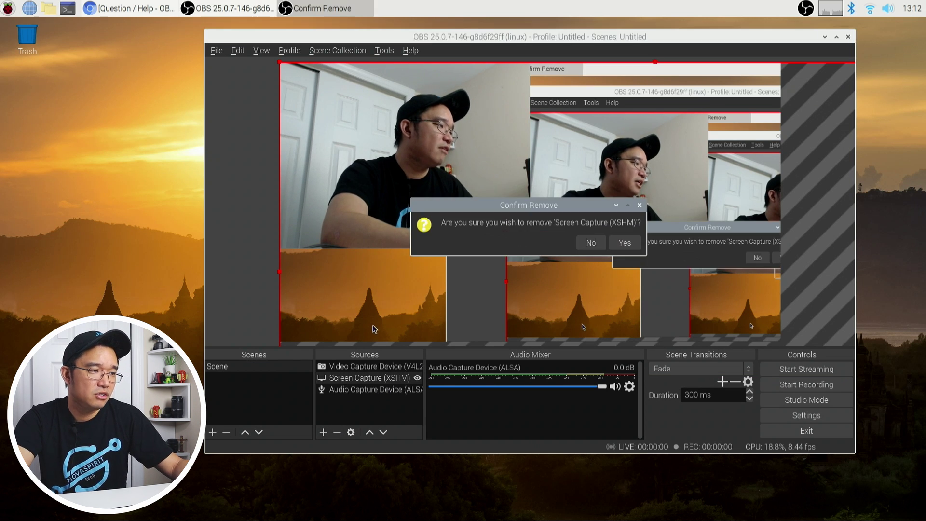
click(622, 242)
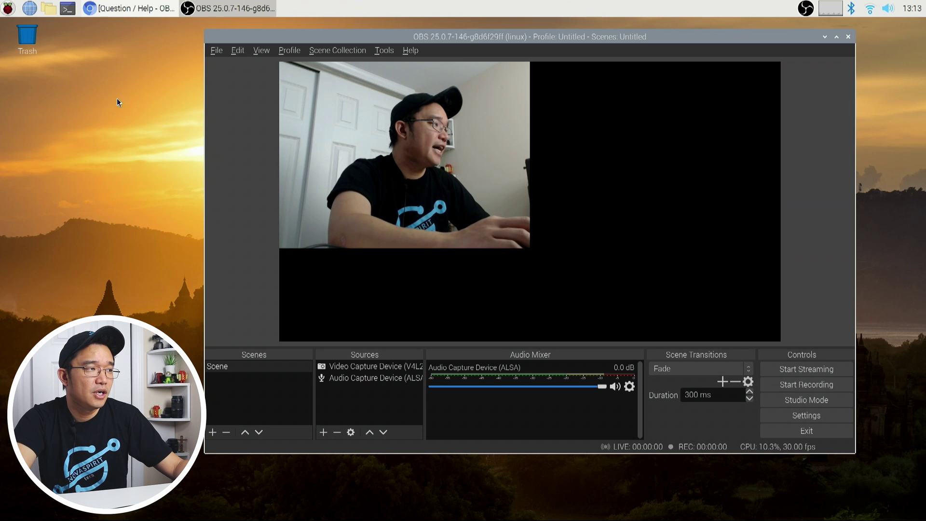
Step: Select the full installobs.sh script in the forum thread and copy it
click(131, 4)
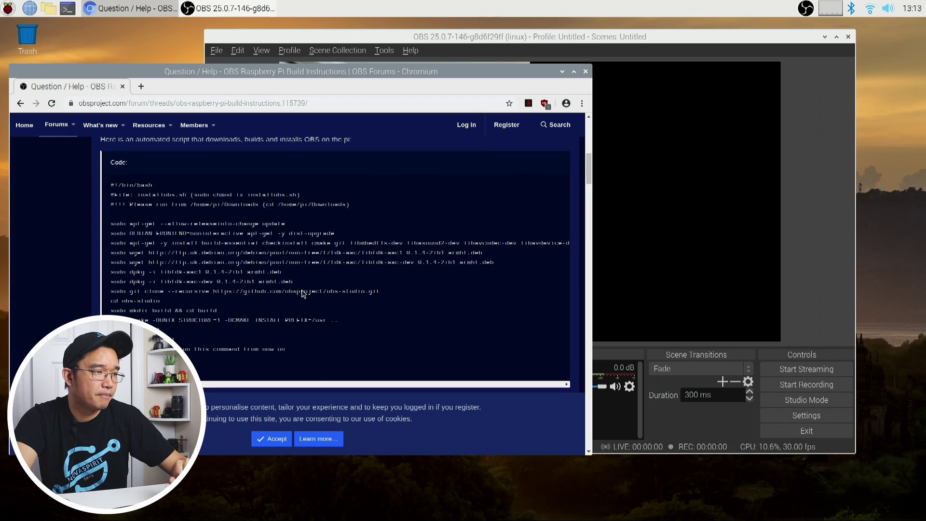
scroll(304, 290, up, 10)
scroll(313, 247, down, 3)
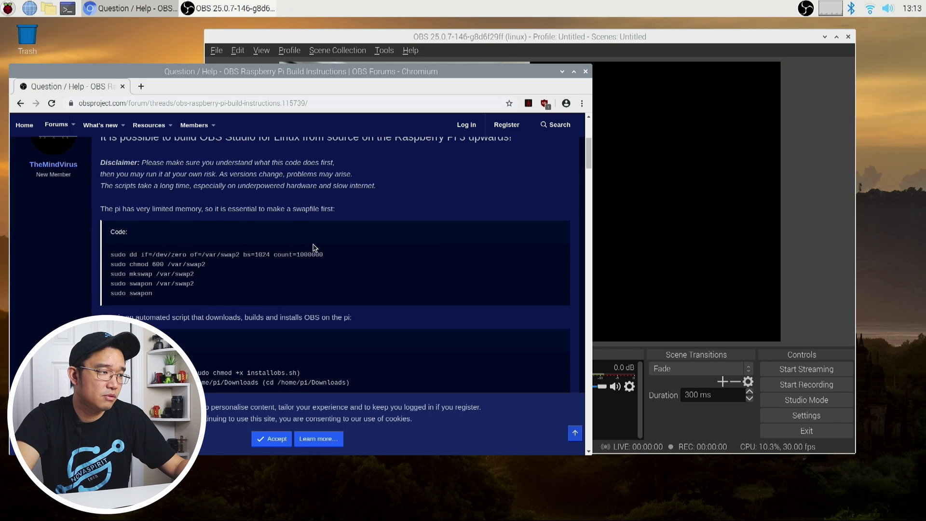
drag(164, 304, 112, 259)
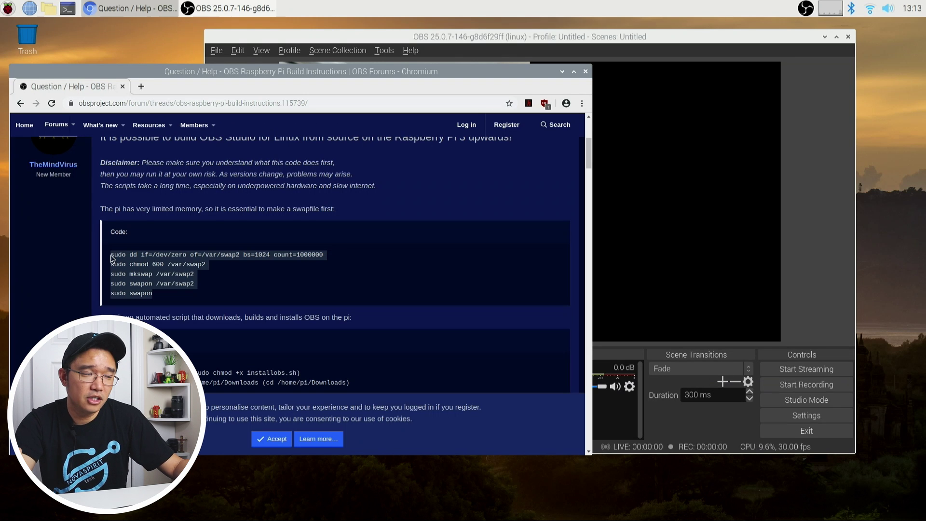
scroll(221, 271, down, 7)
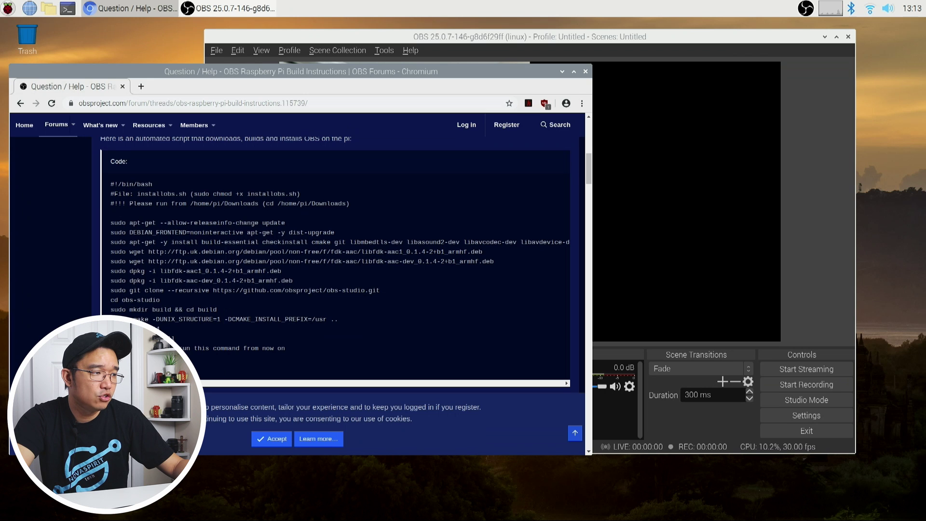
drag(289, 354, 98, 182)
right_click(120, 188)
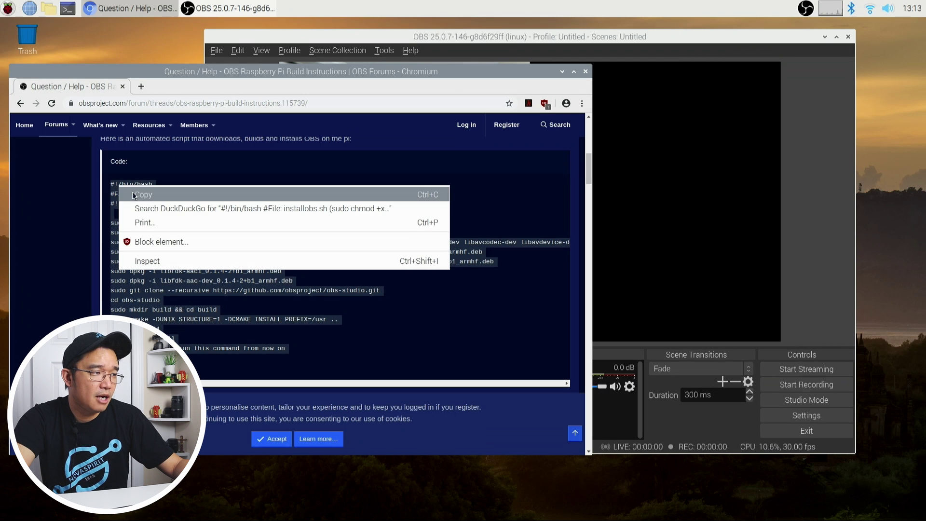
click(144, 194)
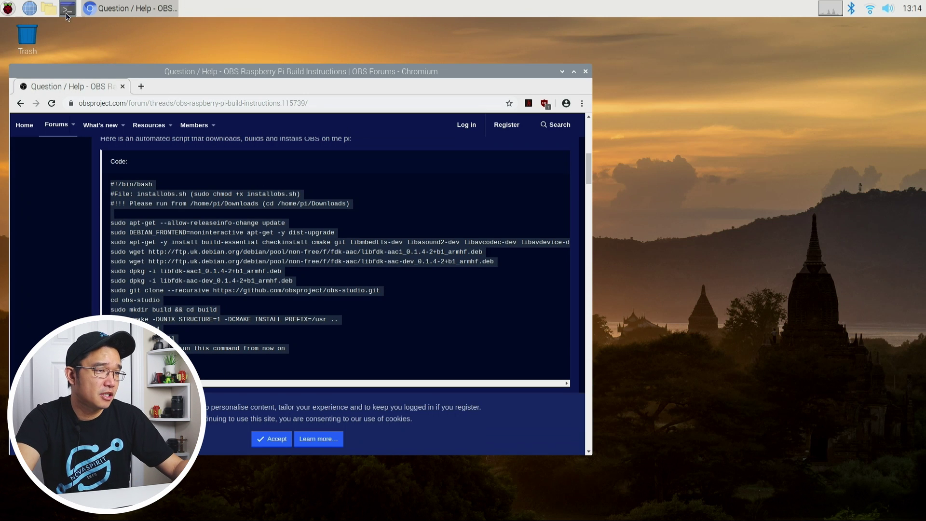
Step: In a new terminal, paste the copied install script into nano and save it as obs.sh
key(ctrl+alt+t)
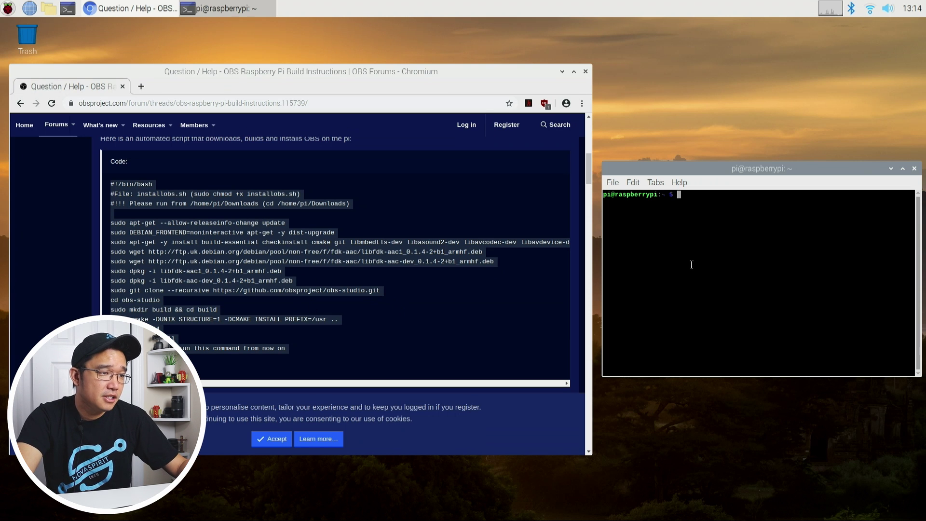
right_click(779, 248)
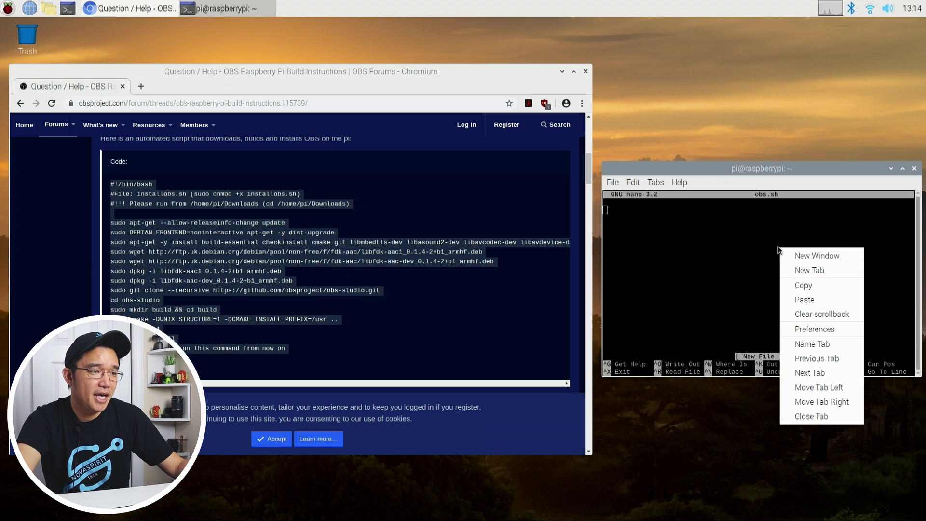
click(803, 299)
key(ctrl+x)
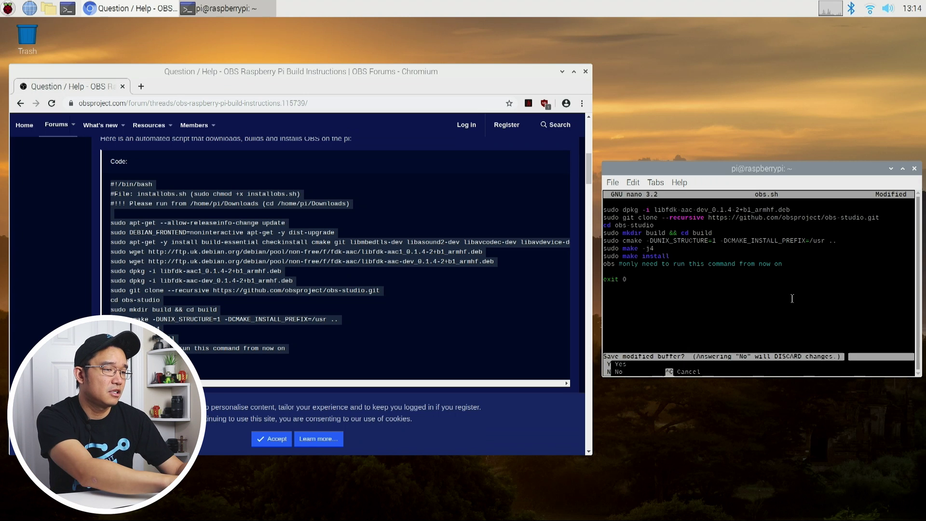
key(y)
key(Return)
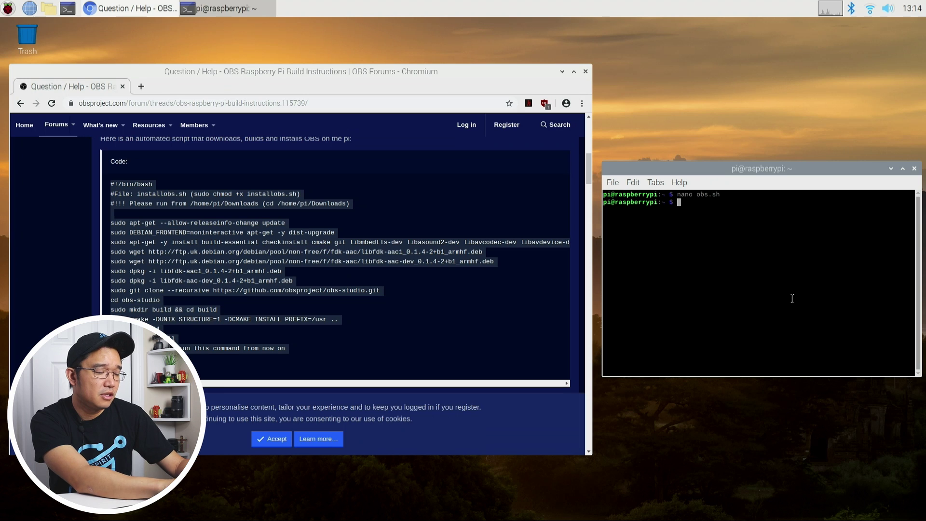
Step: Make obs.sh executable, run it with sudo after fixing the 'suod' typo, then interrupt it
text(+)
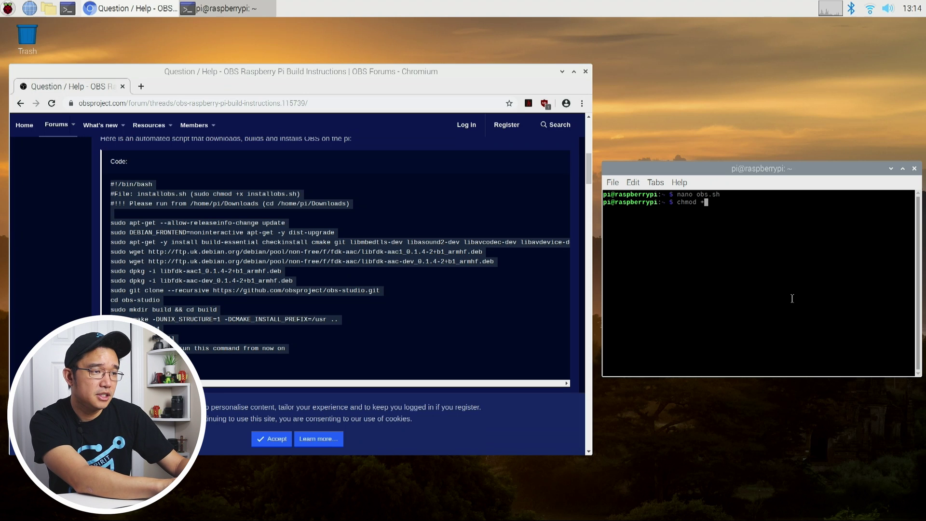
text(x )
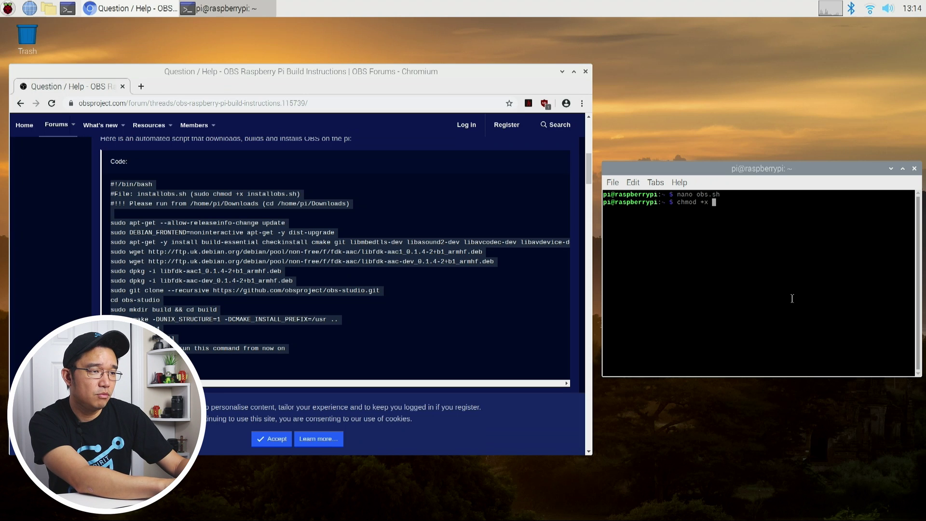
text(obs.sh)
key(Return)
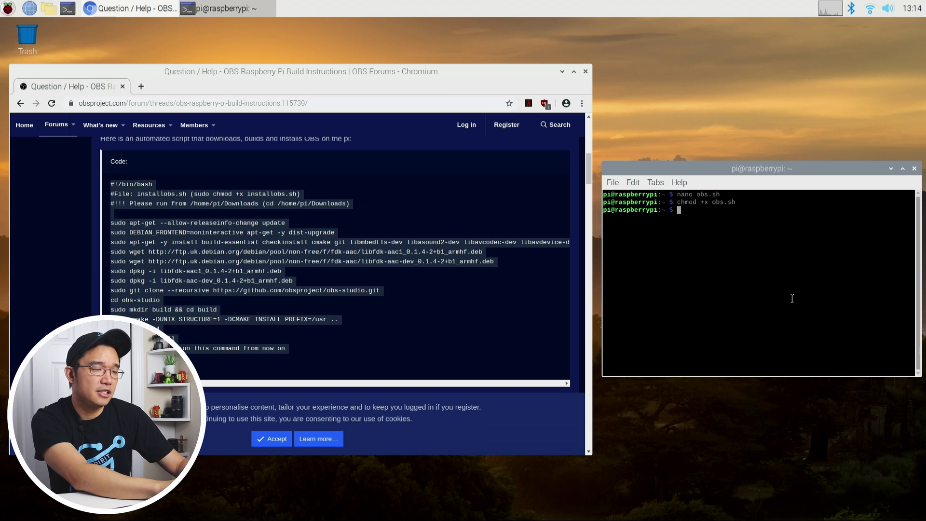
text(suod ./b)
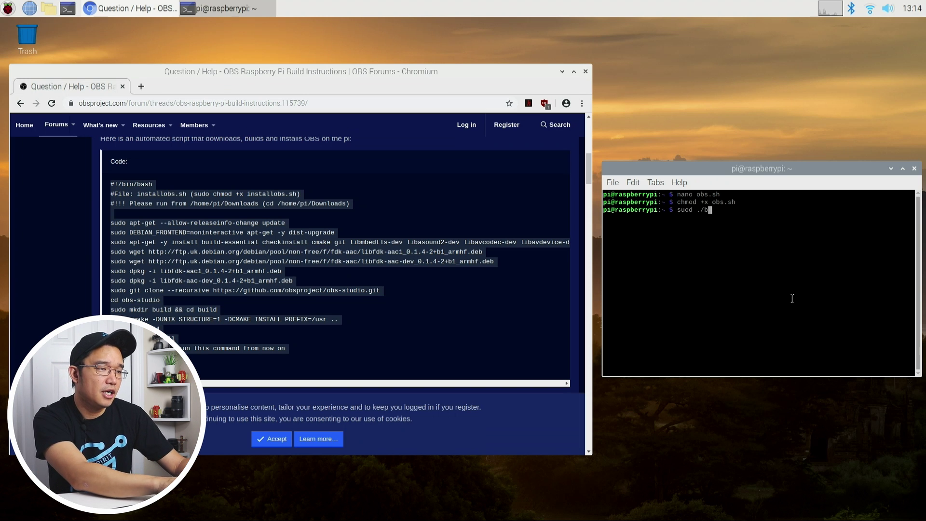
key(BackSpace)
text(obs.sh)
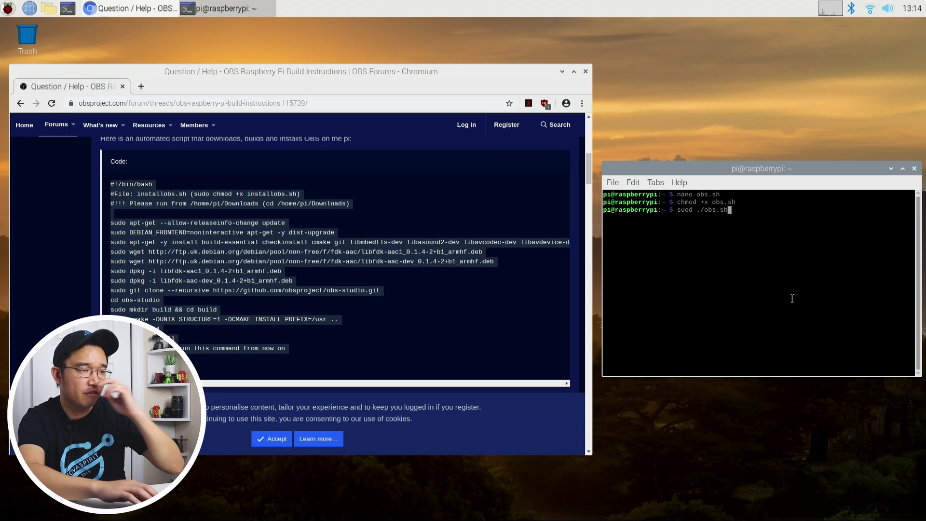
key(Left)
key(Left)
key(Left)
key(Left)
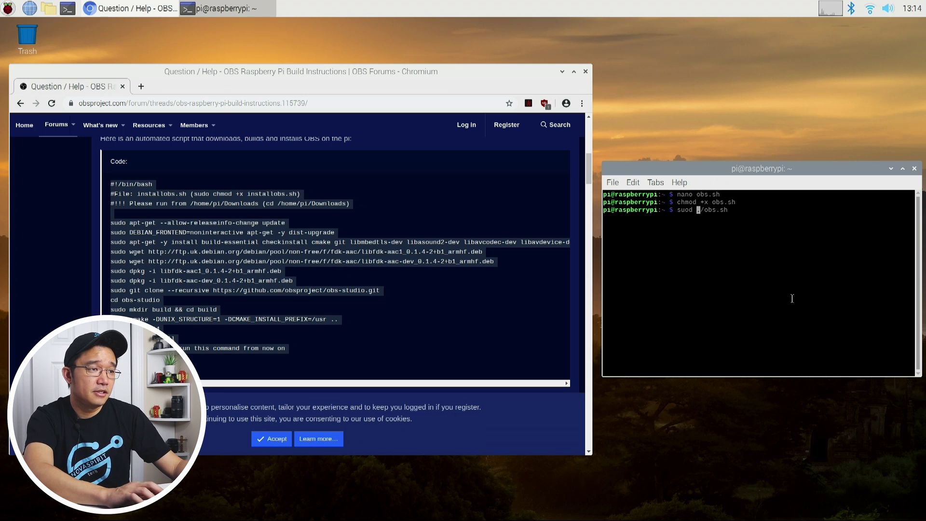
key(BackSpace)
text(o)
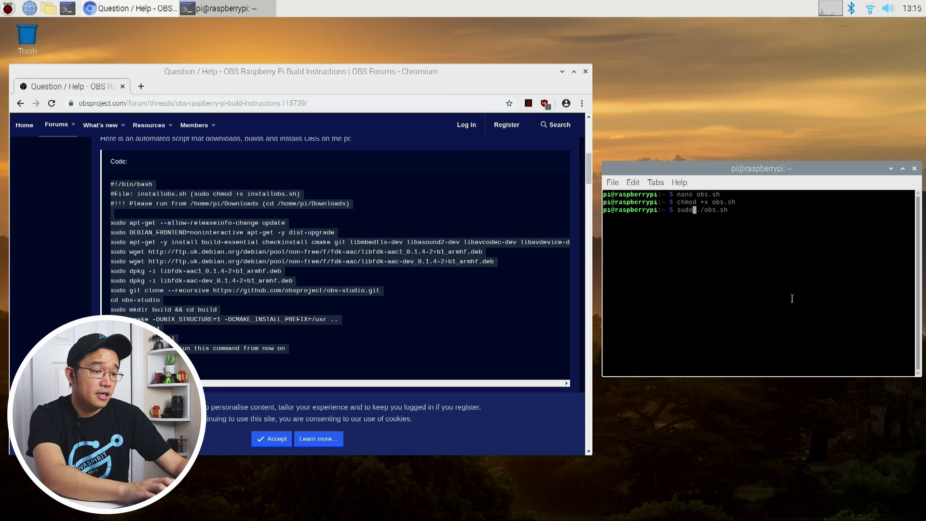
key(Return)
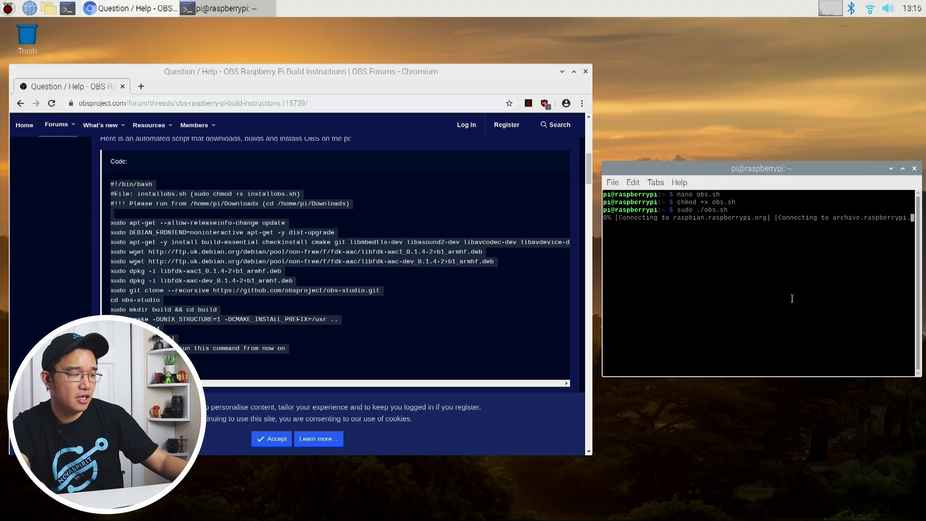
key(ctrl+c)
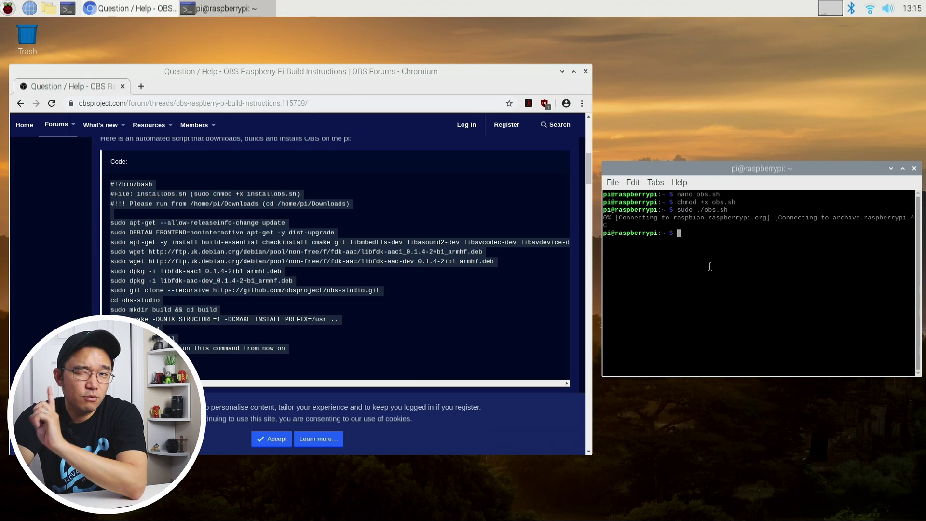
Step: Launch Main Menu Editor from Preferences in the Raspberry Pi applications menu
key(super)
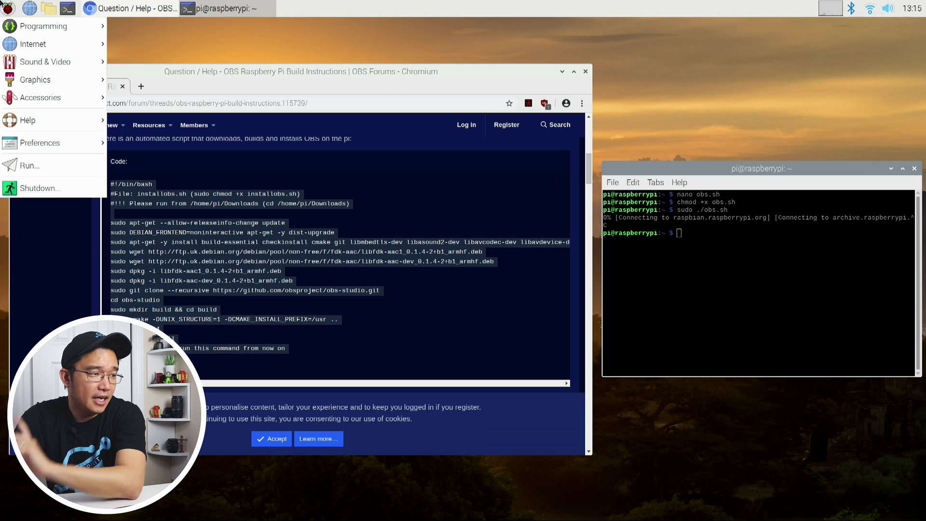
click(438, 187)
scroll(438, 188, down, 3)
scroll(438, 187, down, 3)
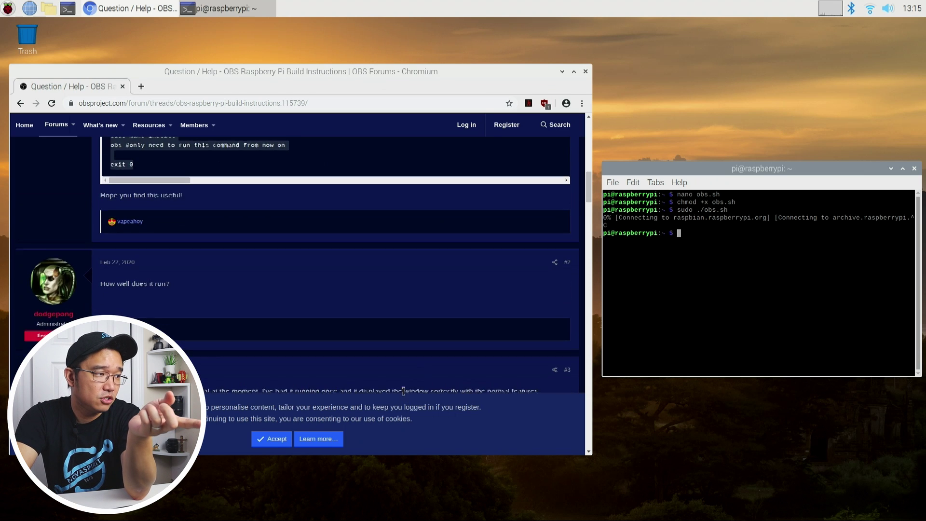
scroll(438, 187, up, 6)
click(8, 9)
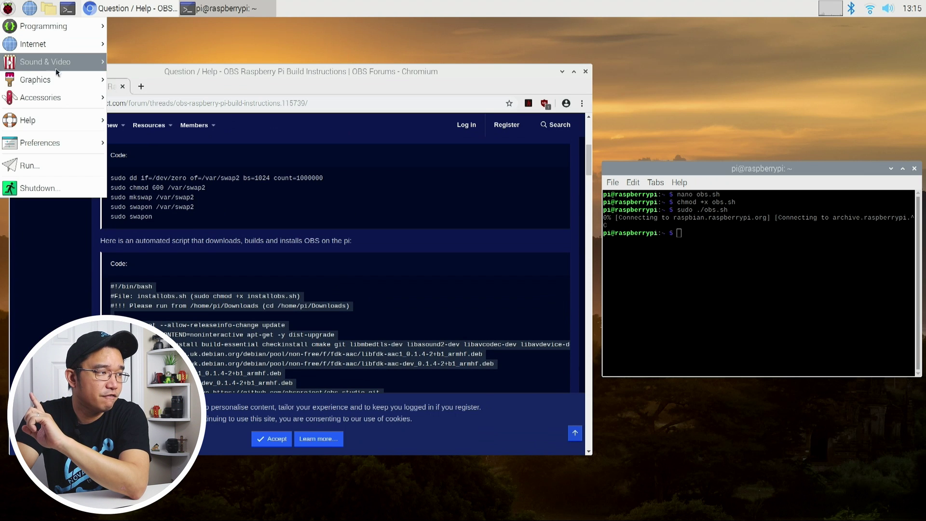
mouse_move(83, 143)
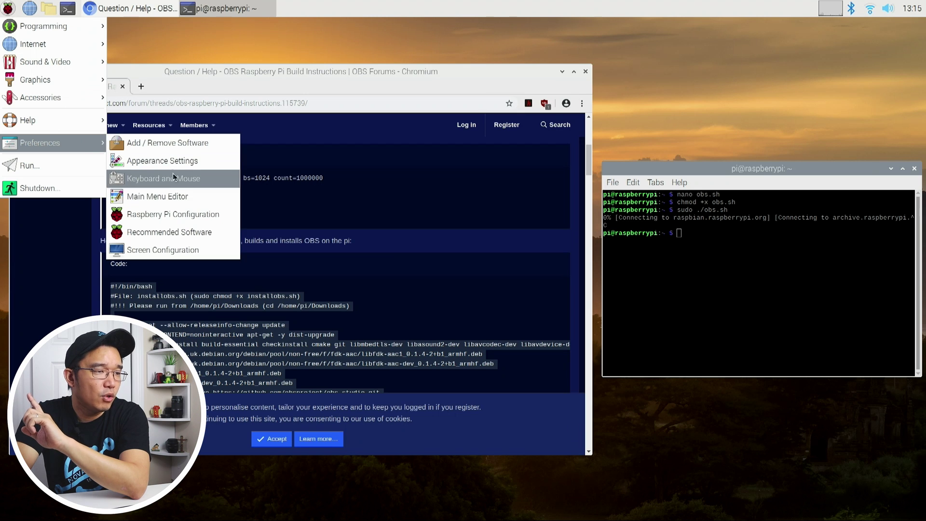
click(177, 202)
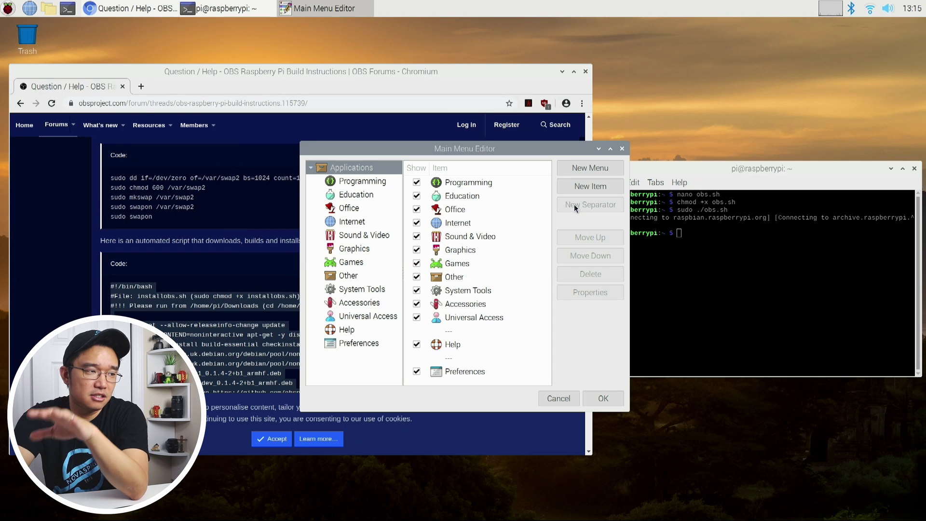
Step: Open the properties of the OBS Studio launcher under Sound & Video
click(356, 249)
click(357, 237)
click(482, 186)
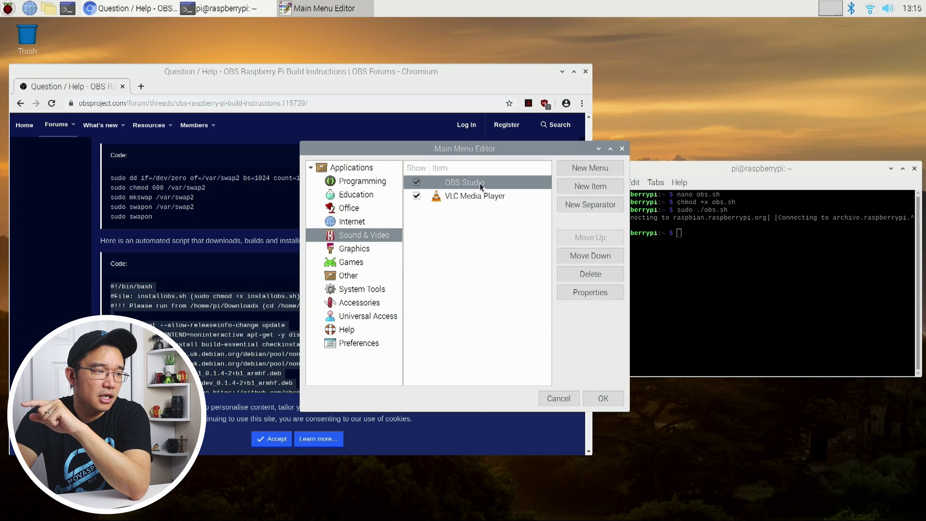
click(596, 292)
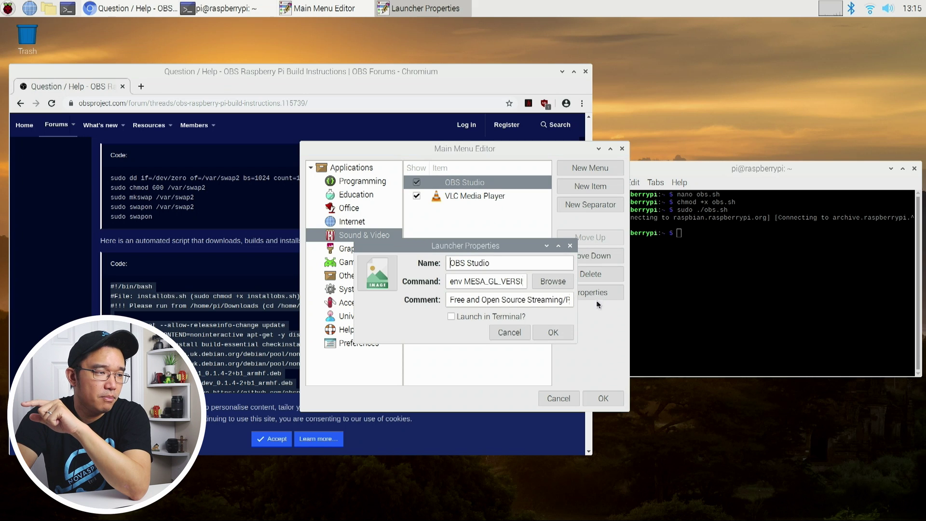
Step: Copy 'MESA_GL_VERSION_OVERRIDE=3.3 obs' from the Command field and paste it into the terminal
drag(466, 282, 512, 282)
right_click(504, 282)
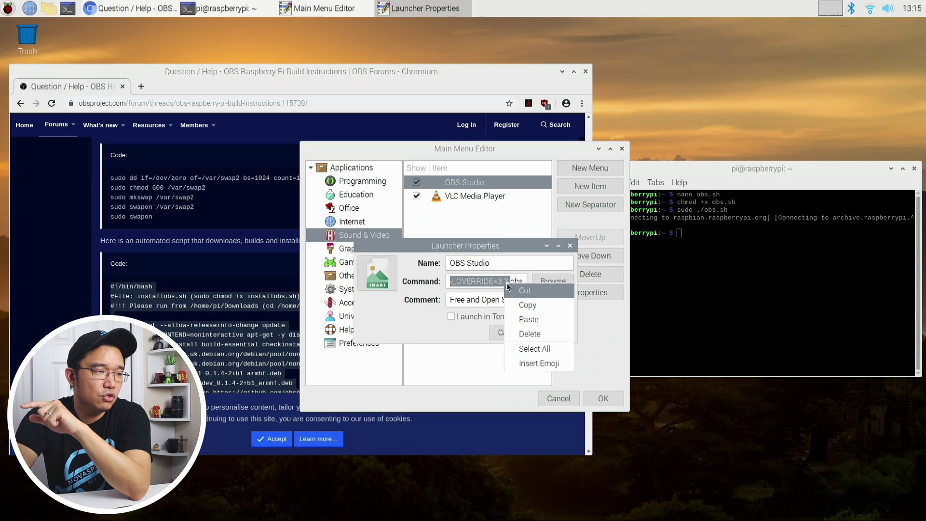
click(522, 303)
click(749, 279)
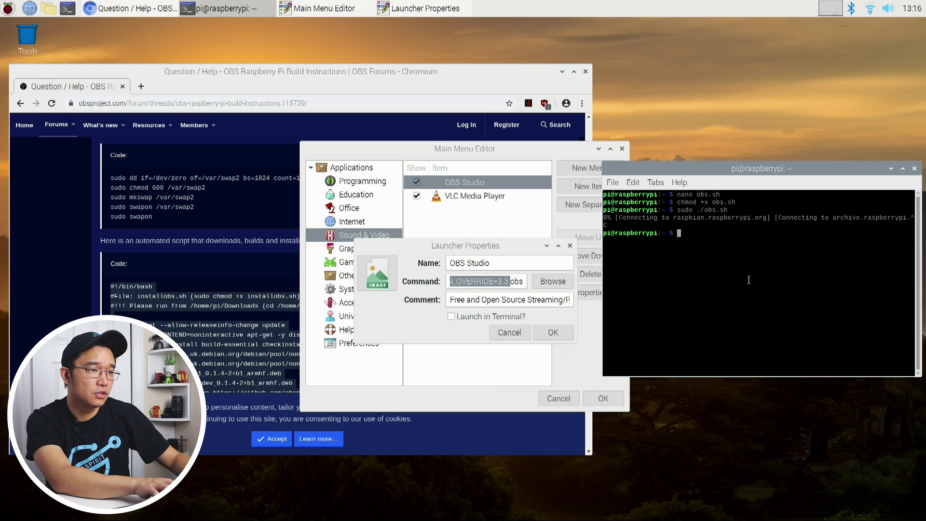
key(ctrl+shift+v)
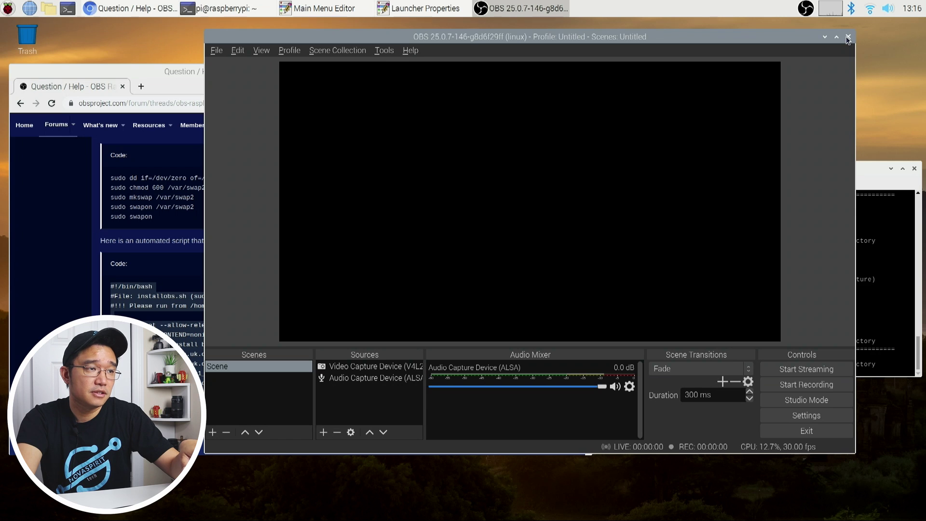
Step: Close OBS and, in a fresh terminal, start running obs without the override
click(847, 37)
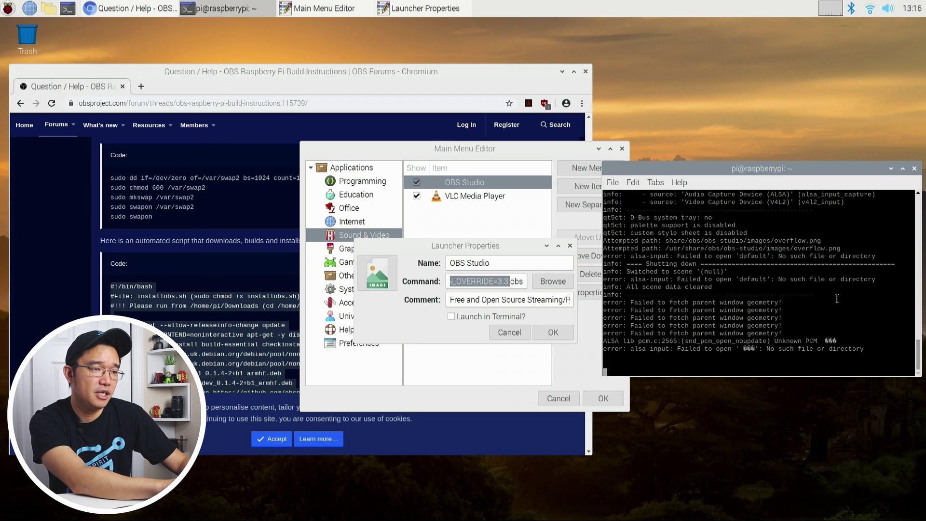
key(ctrl+alt+t)
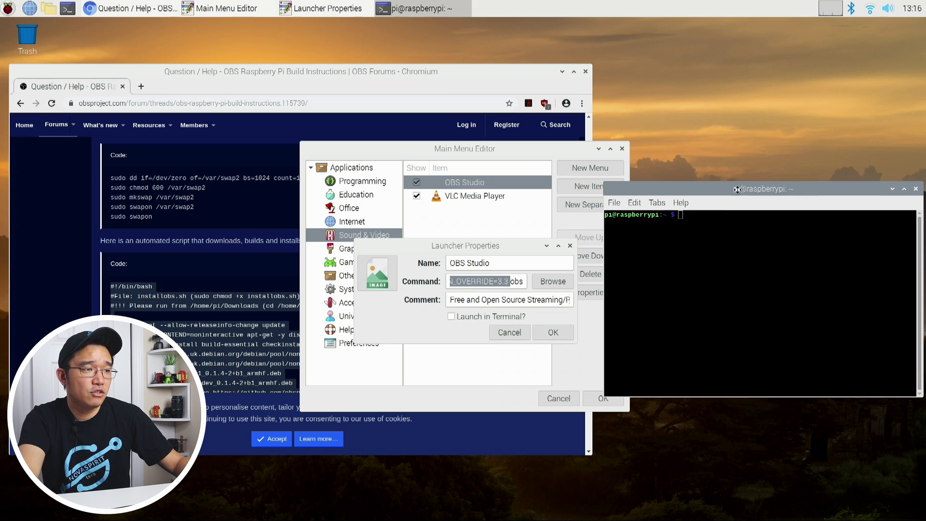
text(ob)
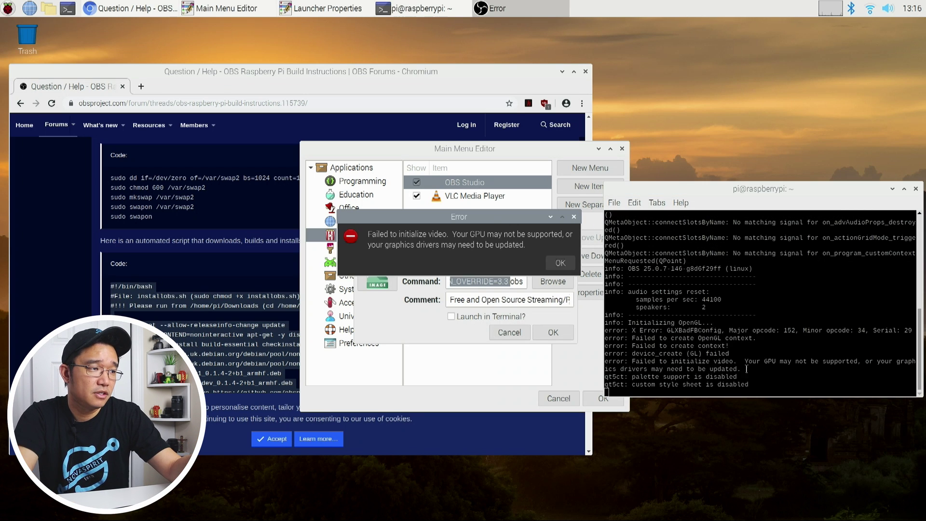
Step: Dismiss the 'Failed to initialize video' error and inspect the start of the launcher command
click(562, 264)
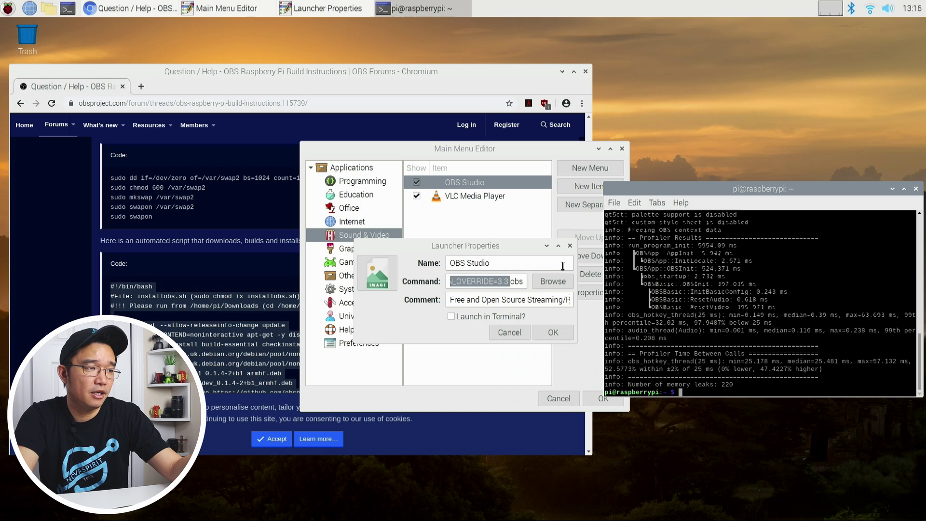
click(506, 281)
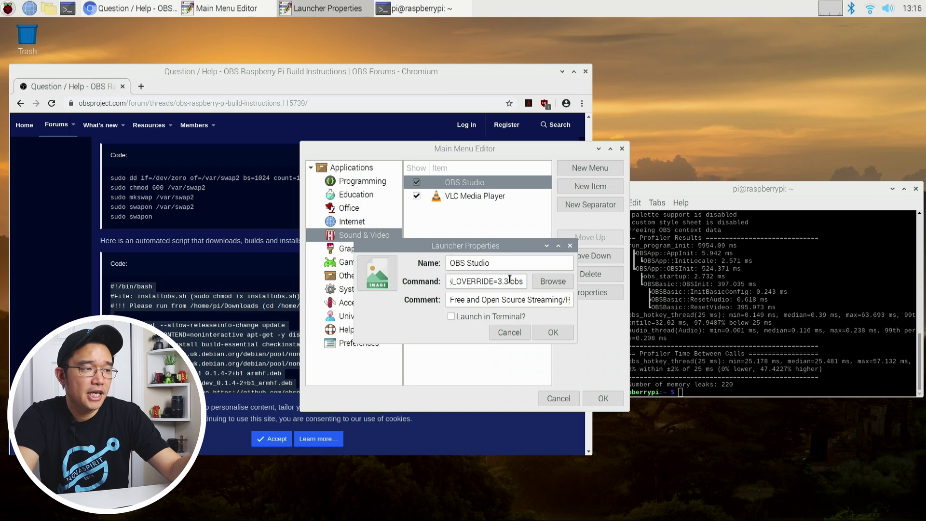
drag(510, 279, 448, 276)
click(474, 280)
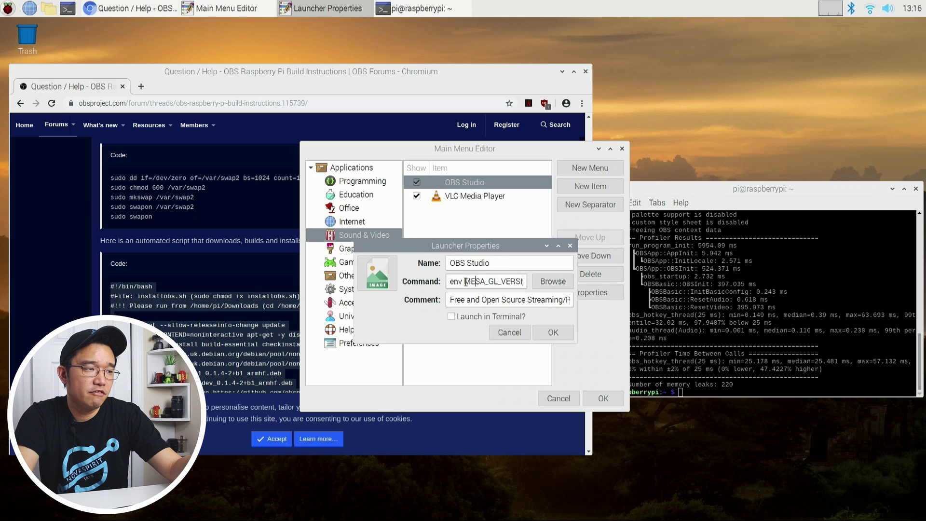
Step: Highlight the env prefix, keep the launcher command with OK, and cancel Main Menu Editor
double_click(453, 283)
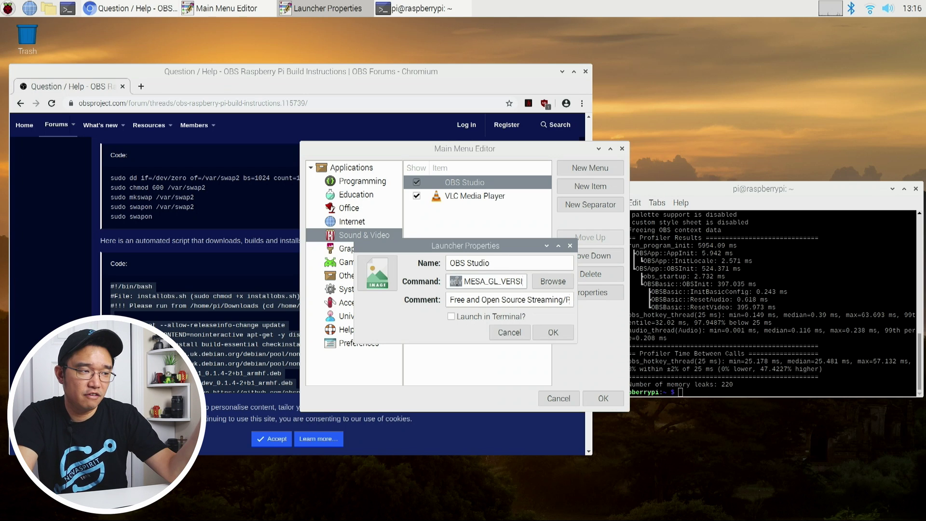
click(466, 280)
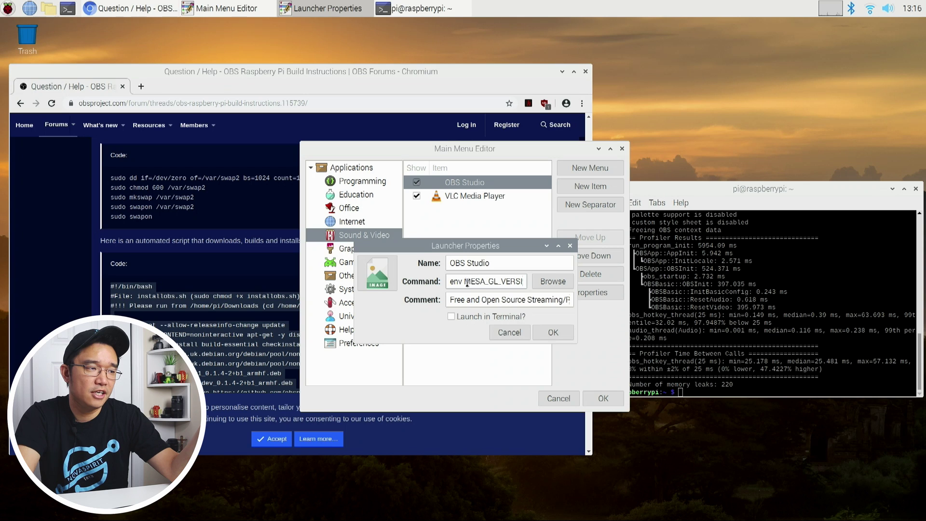
drag(466, 282, 422, 280)
click(468, 279)
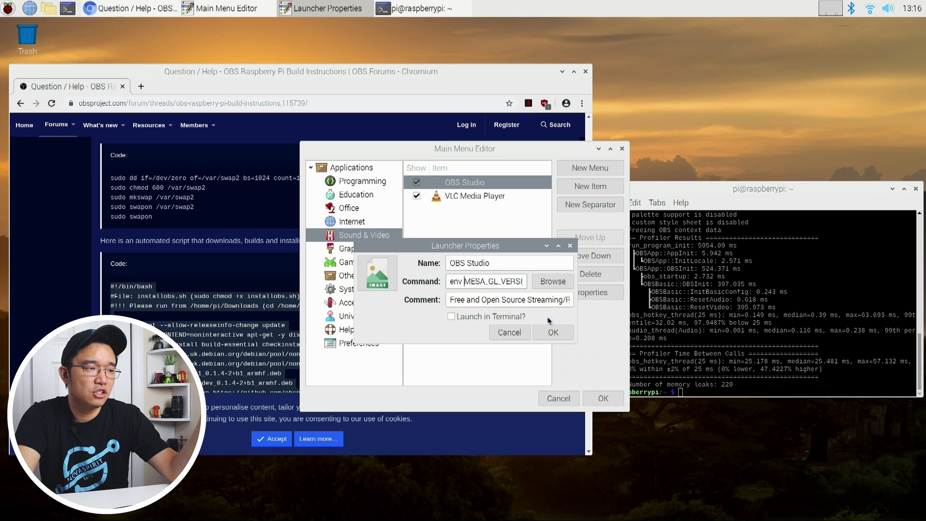
click(553, 333)
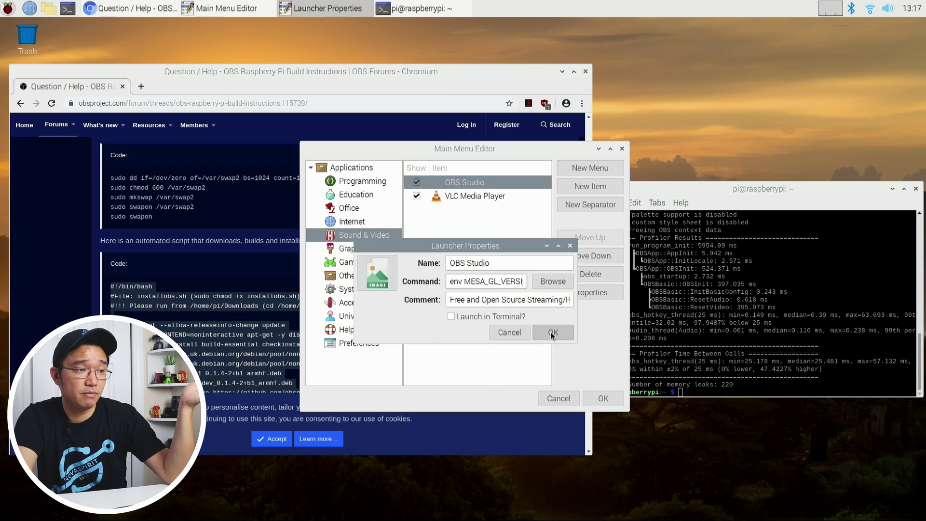
click(565, 401)
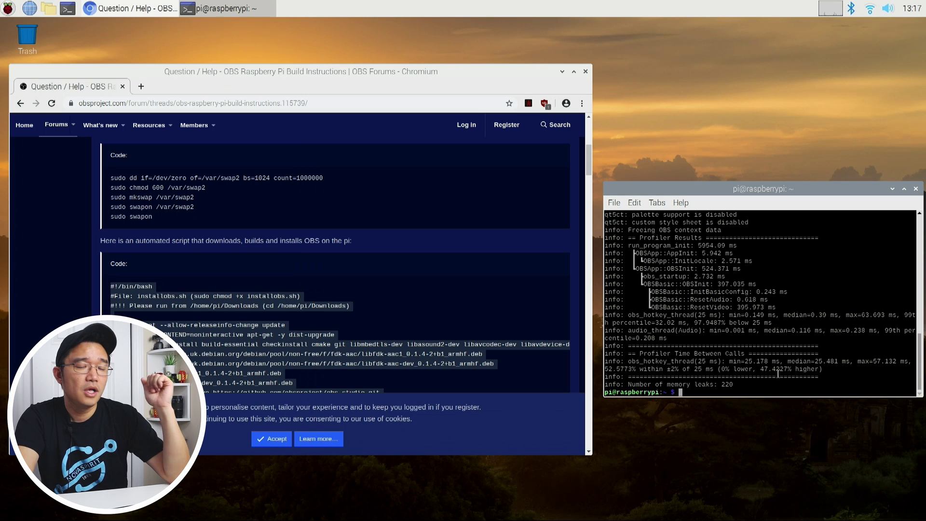
Step: Scroll the OBS forum thread past the script to posts #5 and #6
click(403, 284)
scroll(403, 285, down, 4)
scroll(402, 286, down, 4)
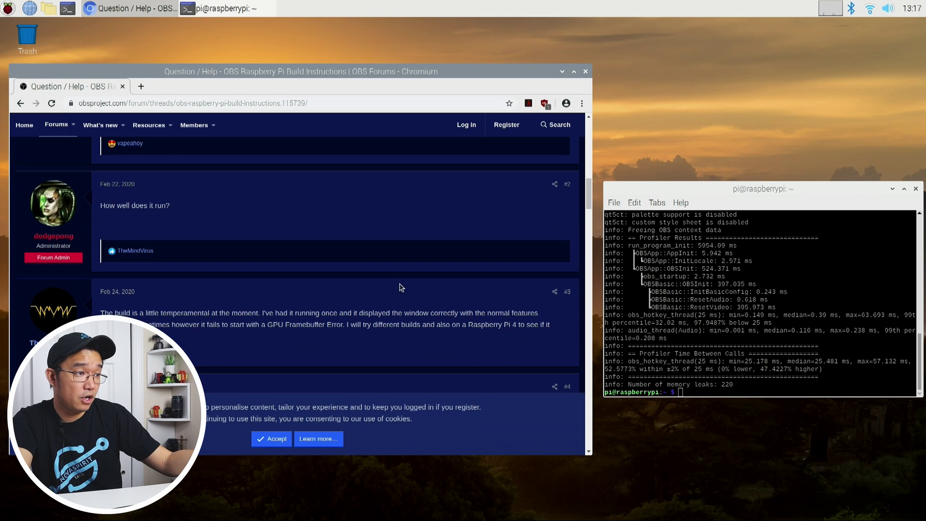
scroll(402, 287, down, 8)
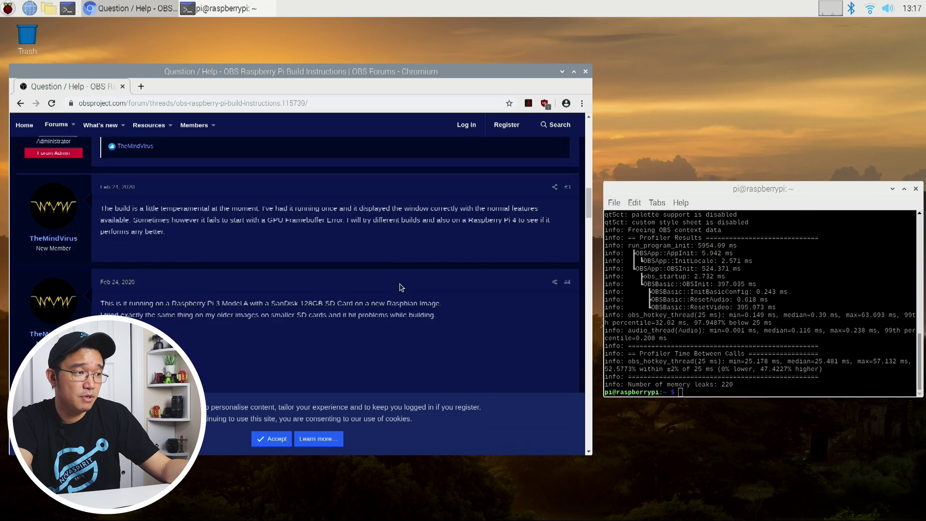